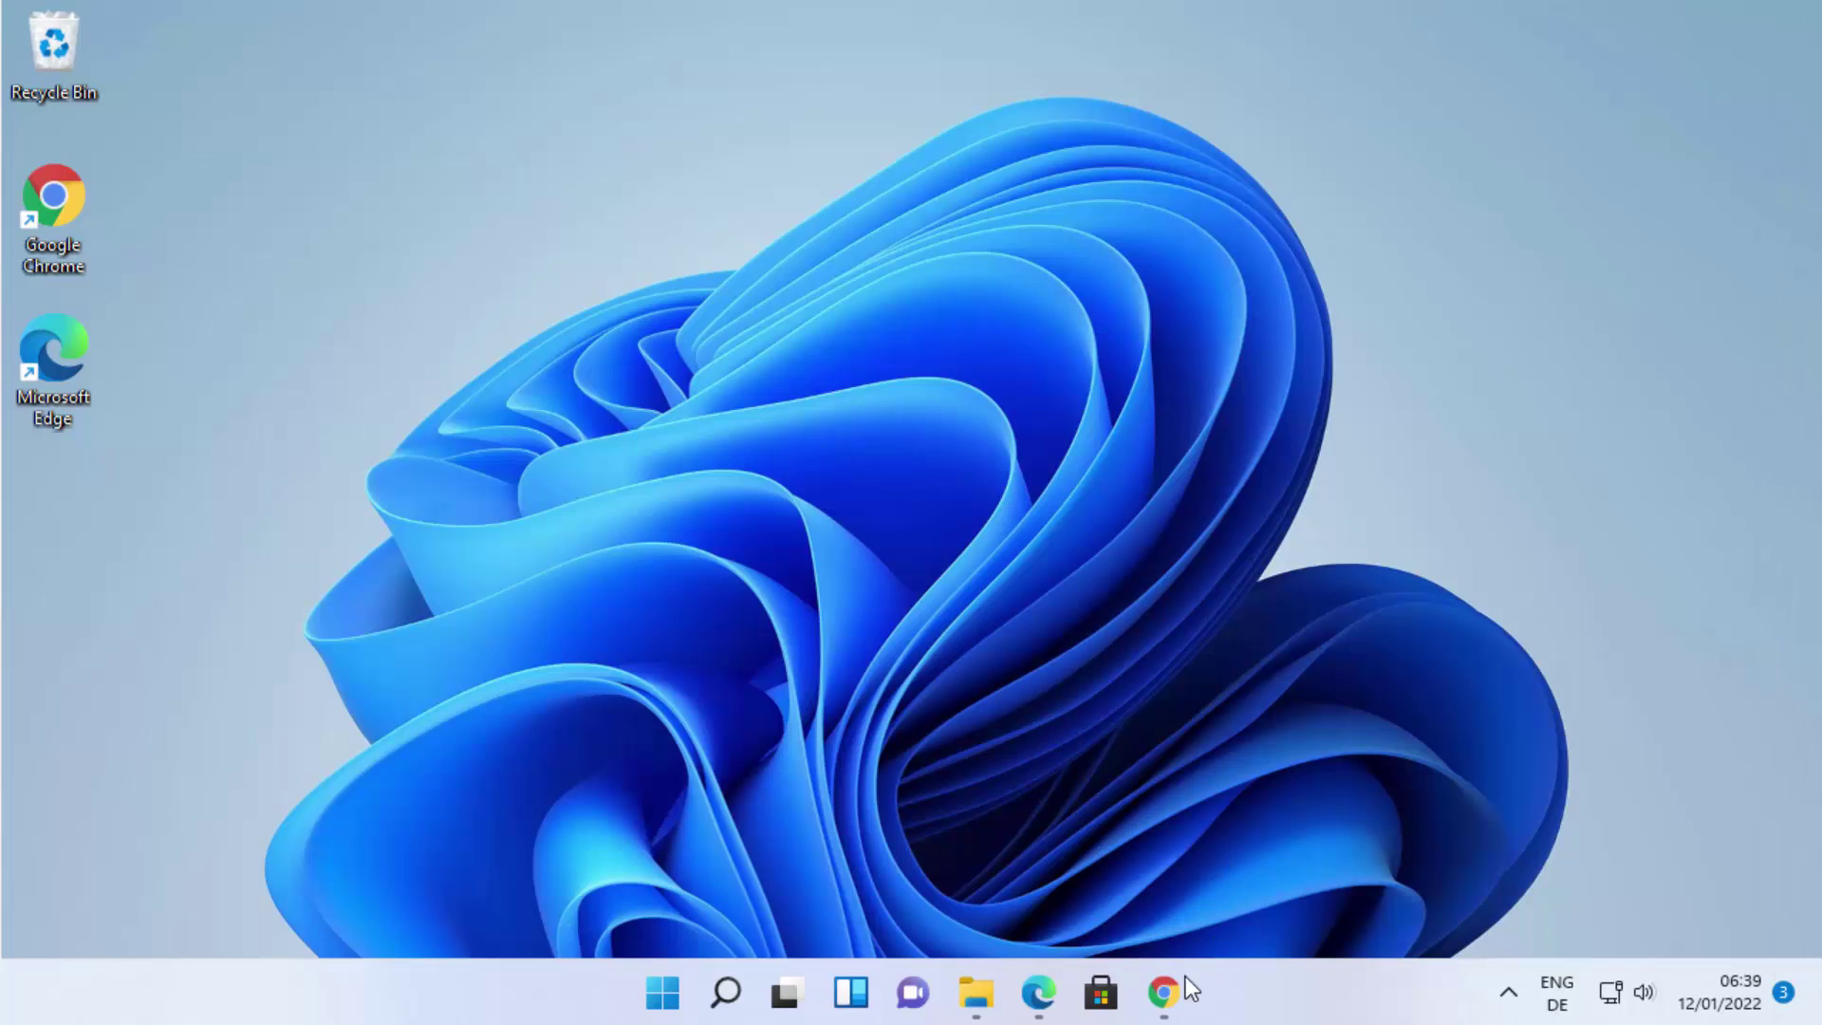
- Bring Chrome back to the paint.net search results and open the 'Download - Paint.NET' result
click(1164, 993)
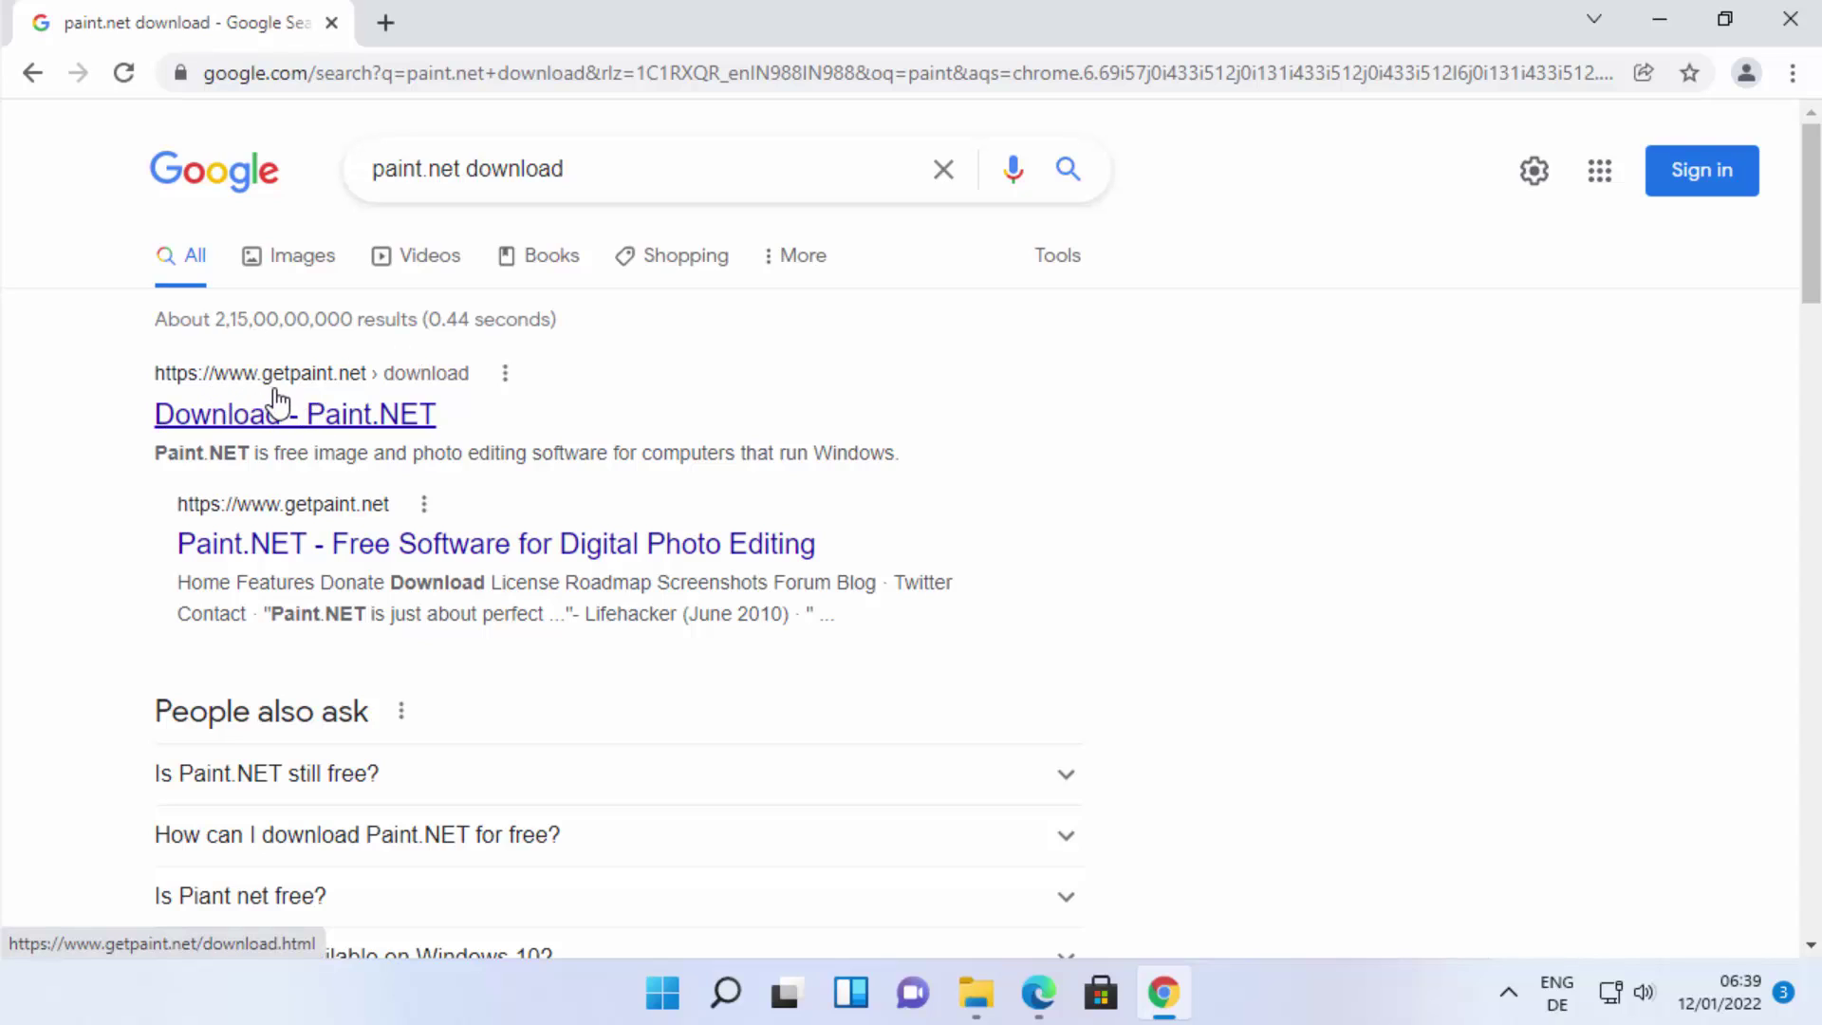
click(385, 417)
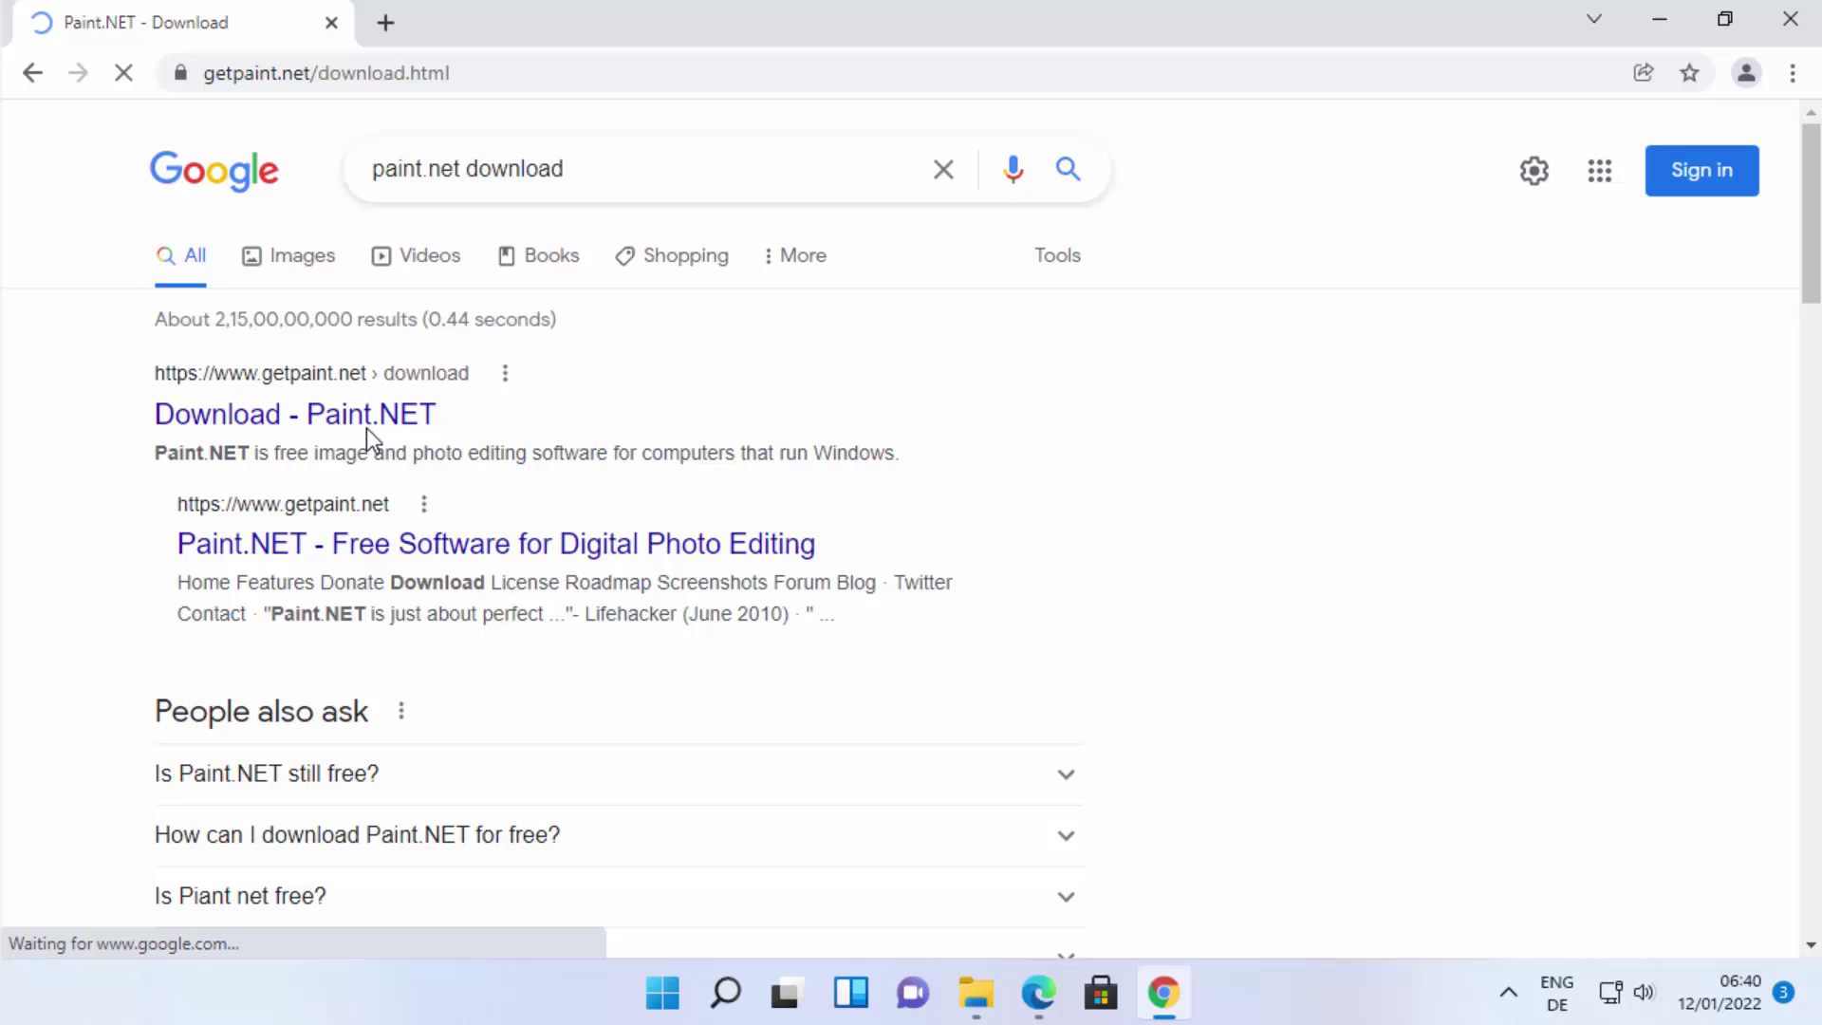
- Look over the getpaint.net download page, then go back to the getpaint.net/index.html home page
click(530, 84)
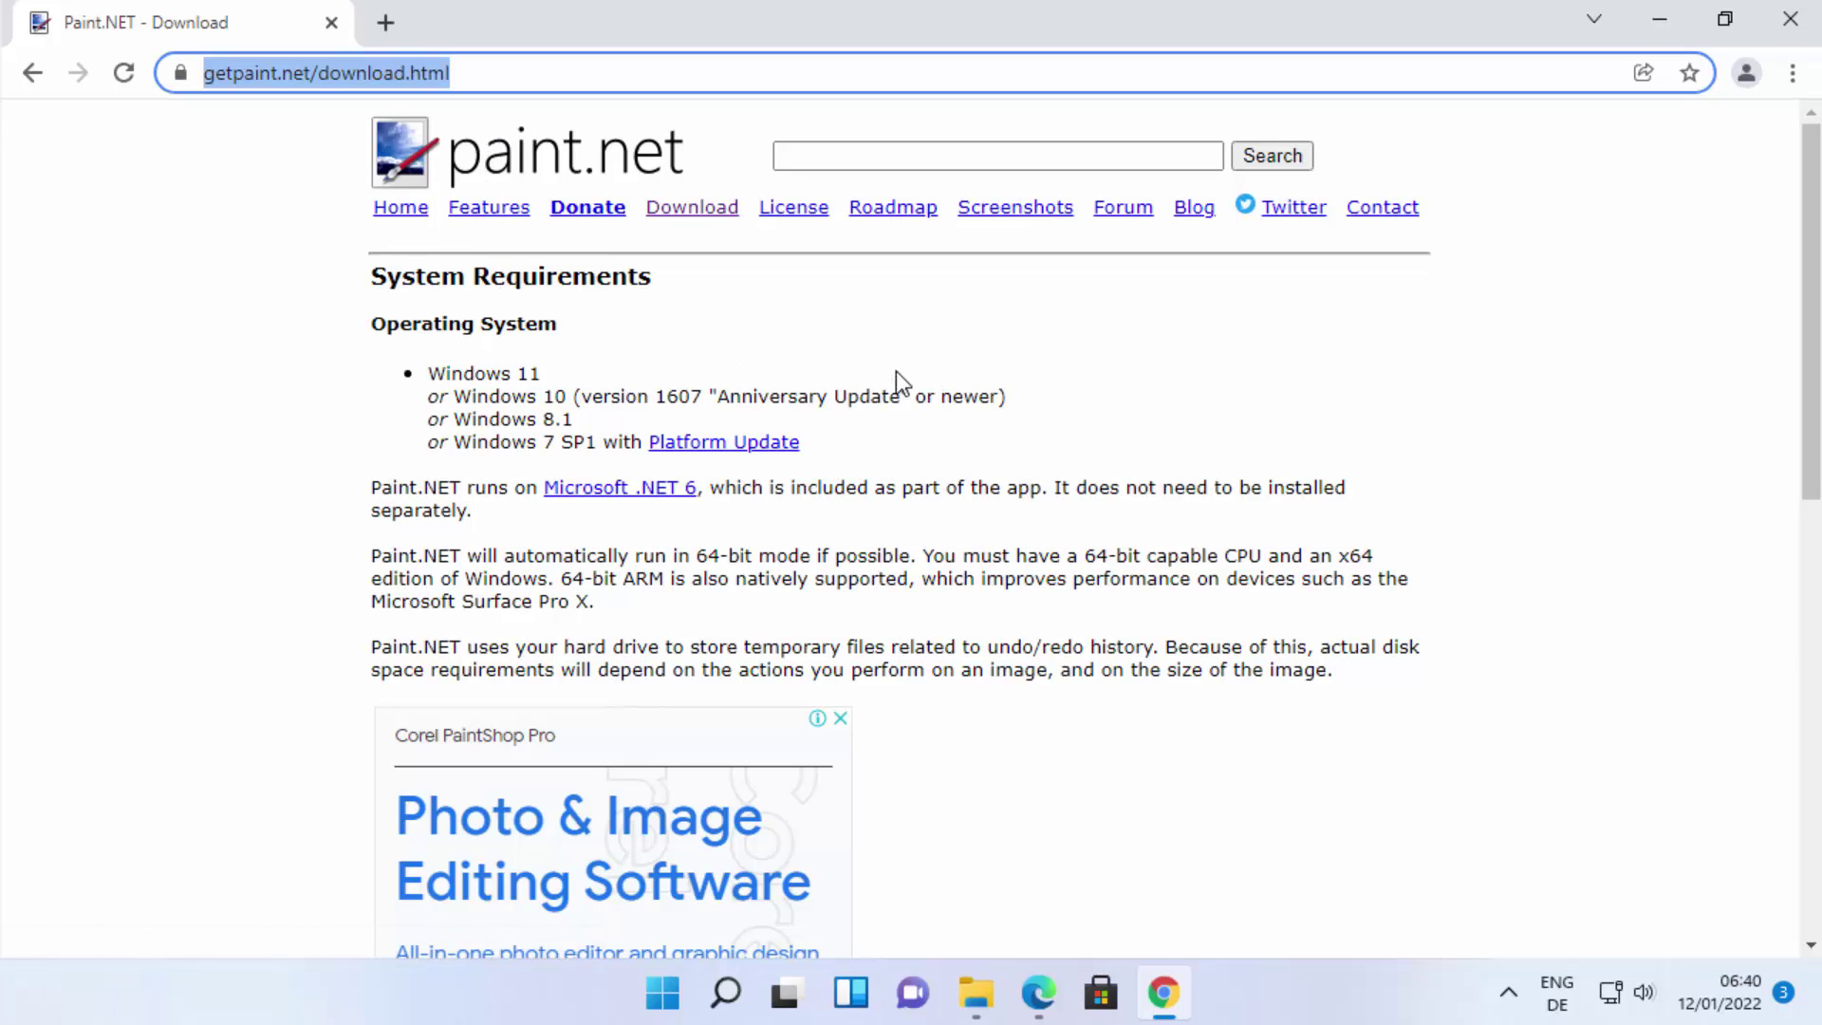
scroll(862, 361, down, 8)
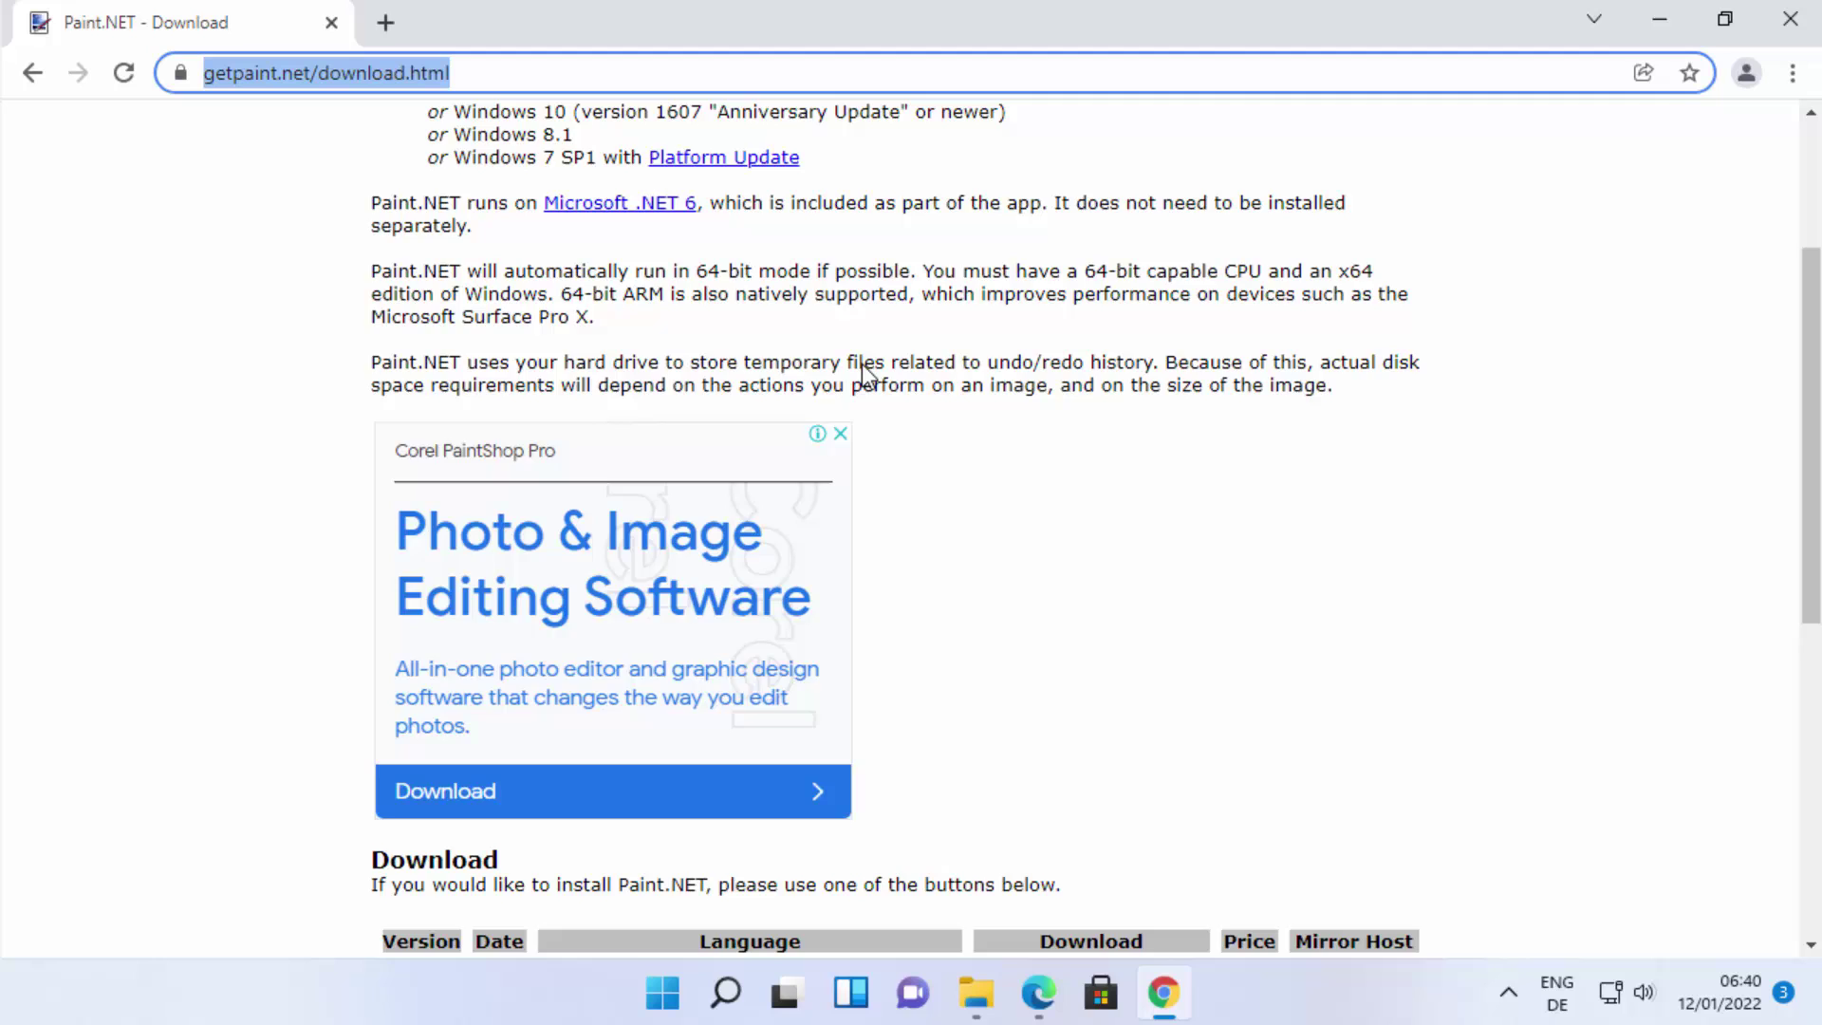
scroll(863, 375, up, 6)
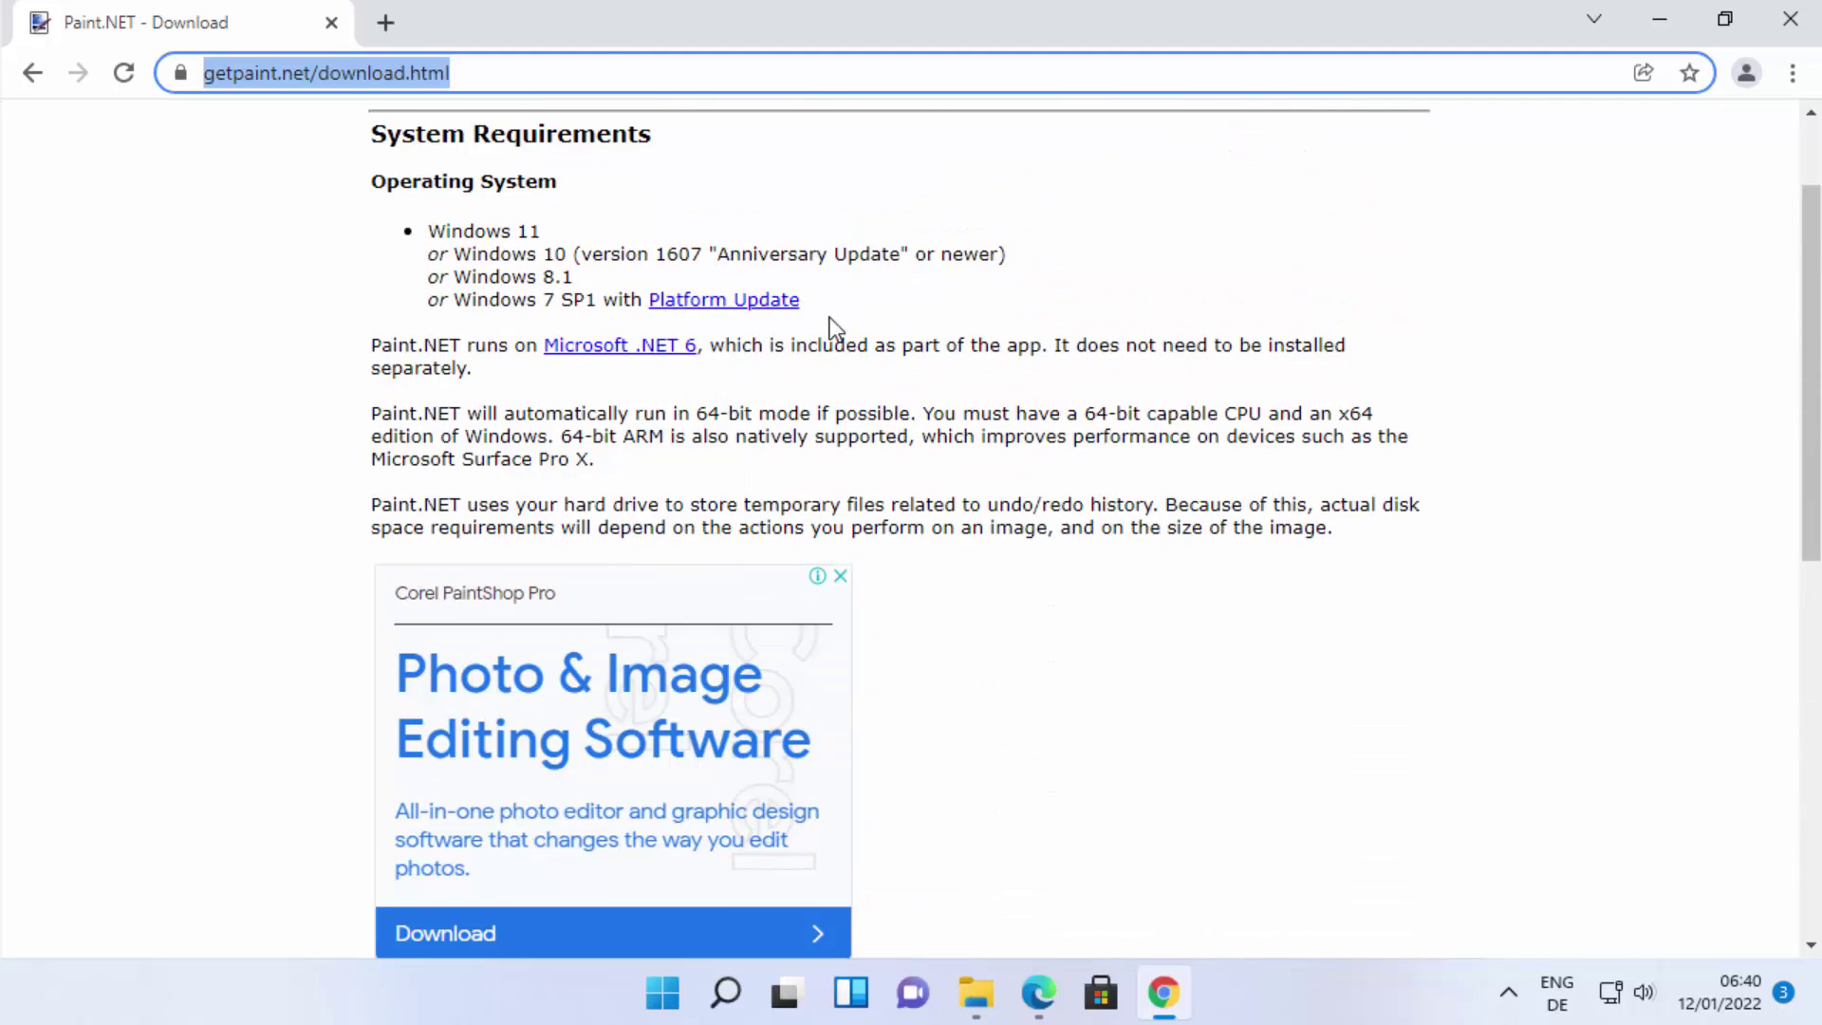
scroll(897, 404, down, 5)
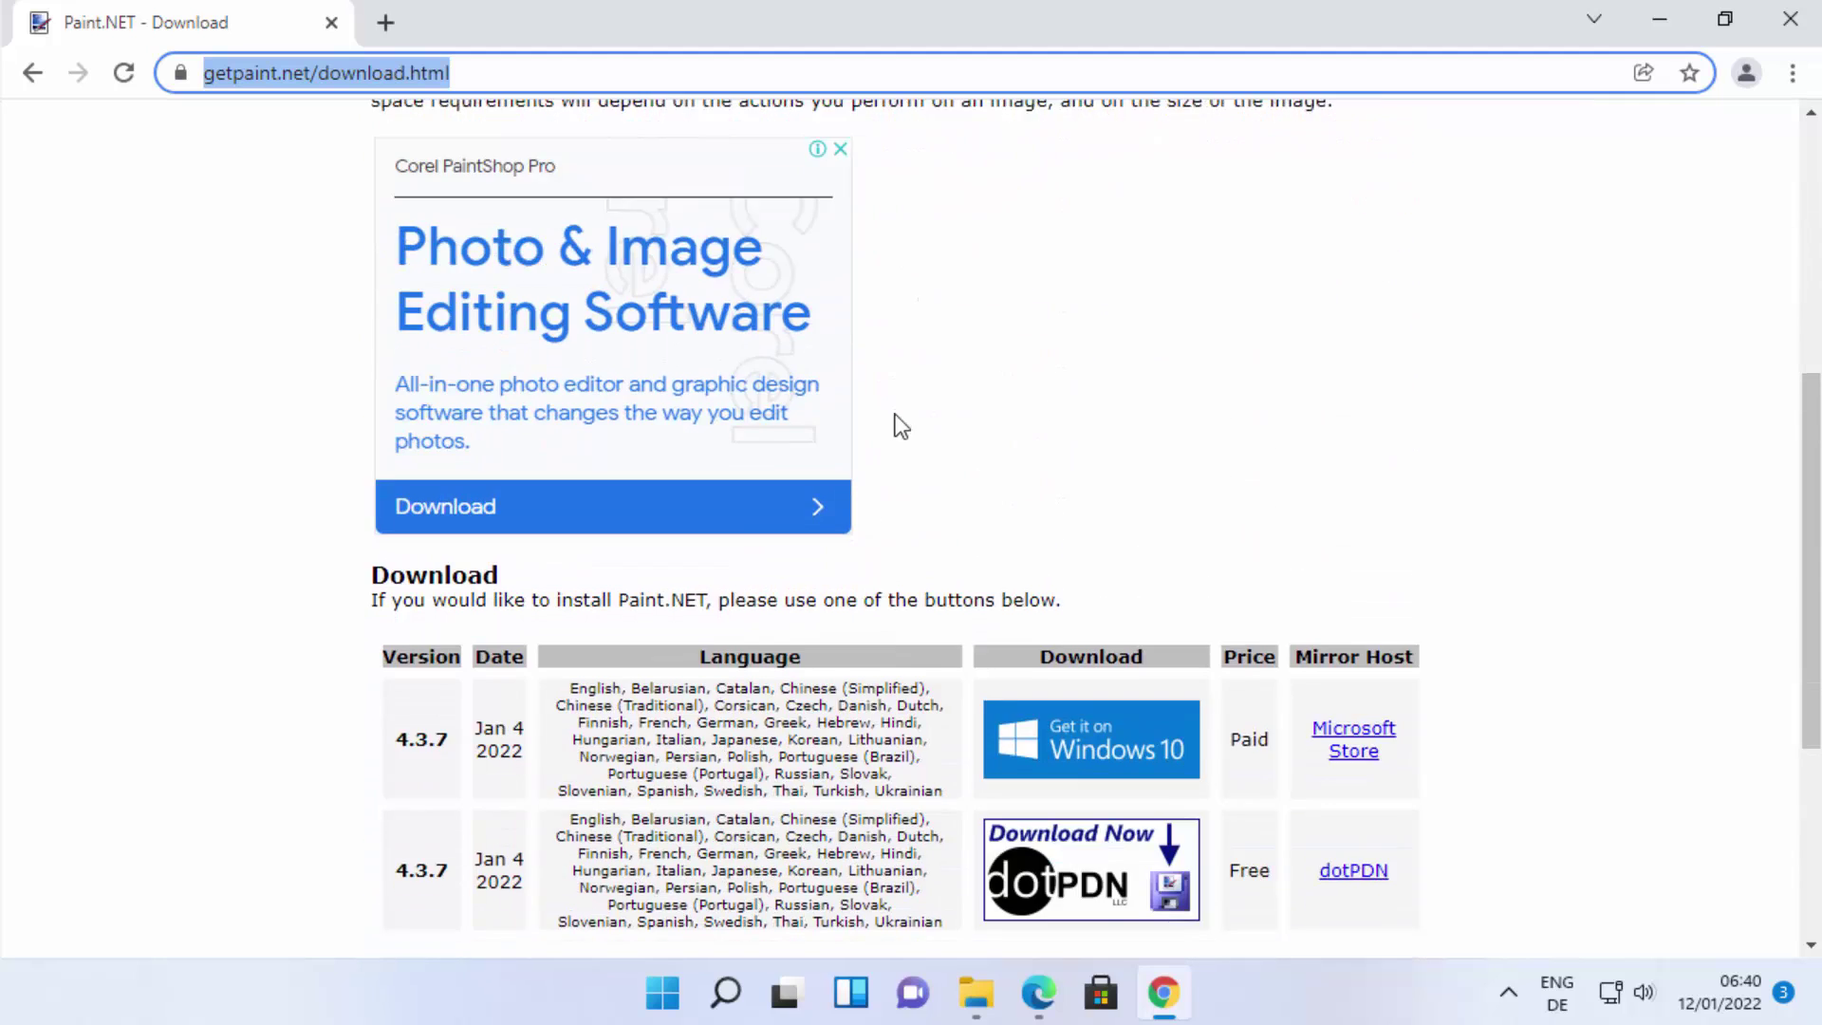
key(alt+Left)
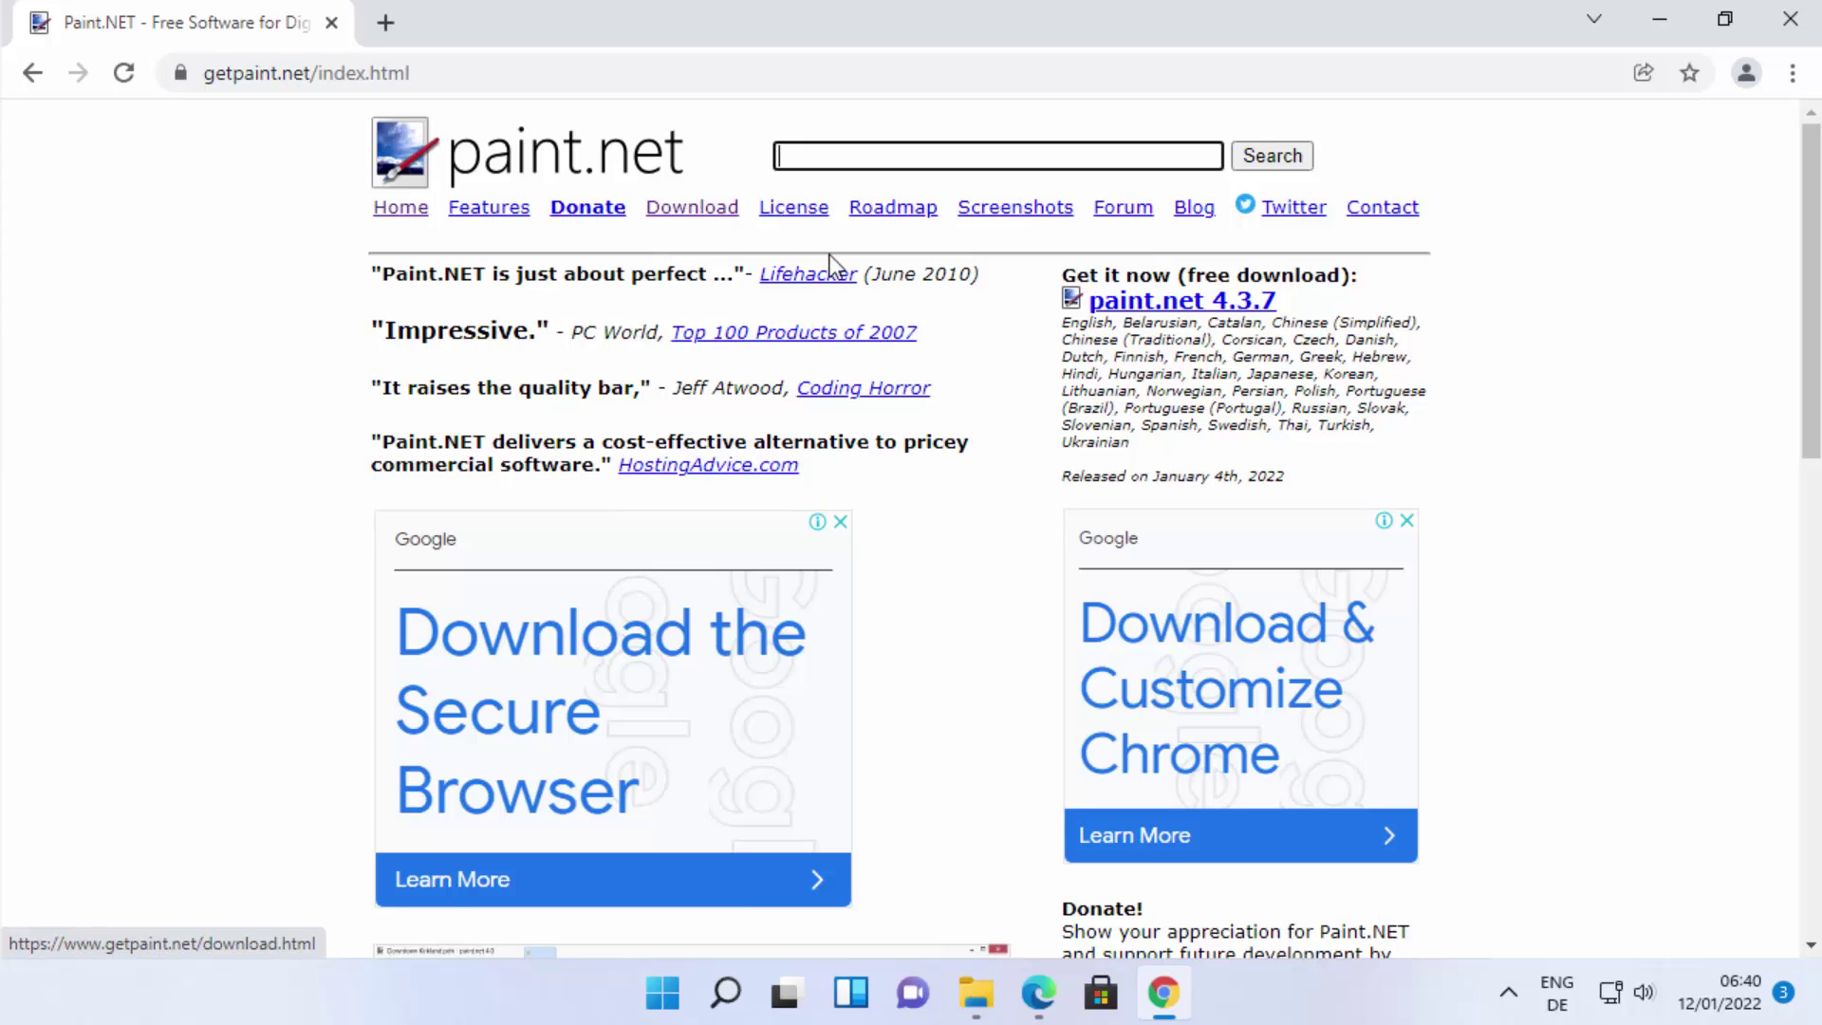
- Show the paint.net 4.3.7 download table and highlight the Paid Store and Free dotPDN prices
click(1167, 305)
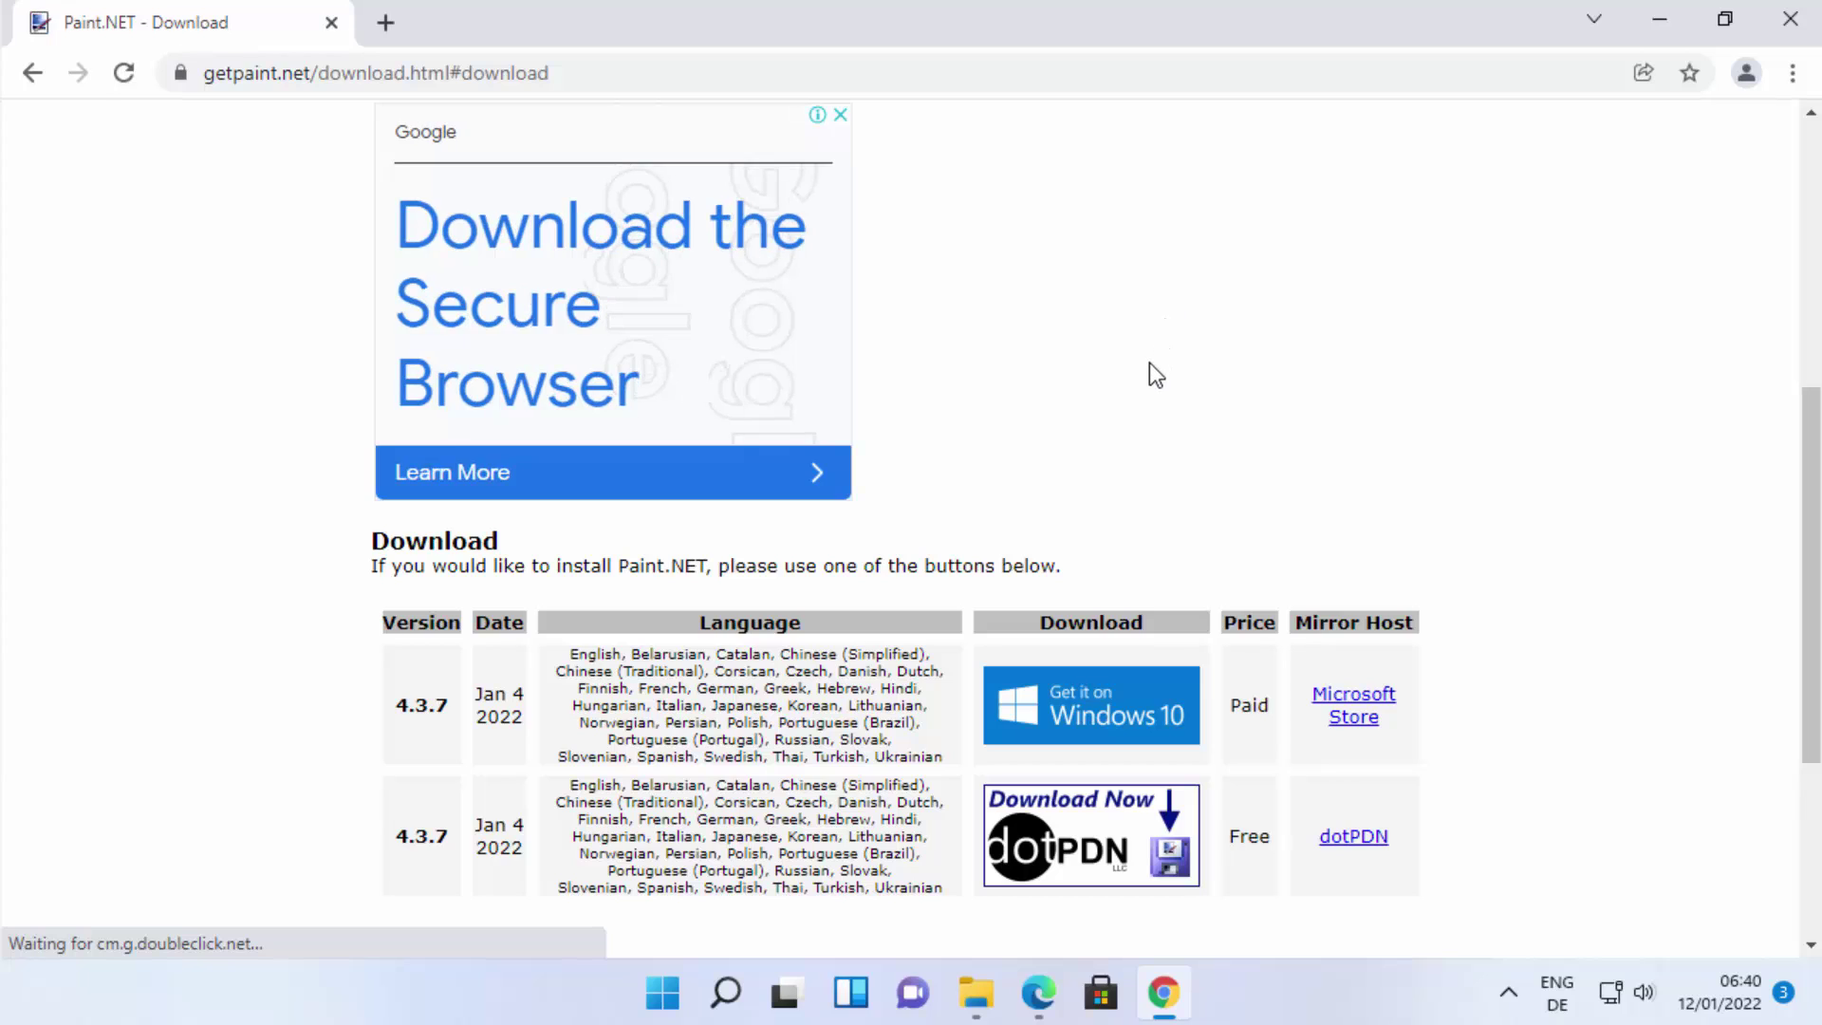
scroll(947, 560, down, 1)
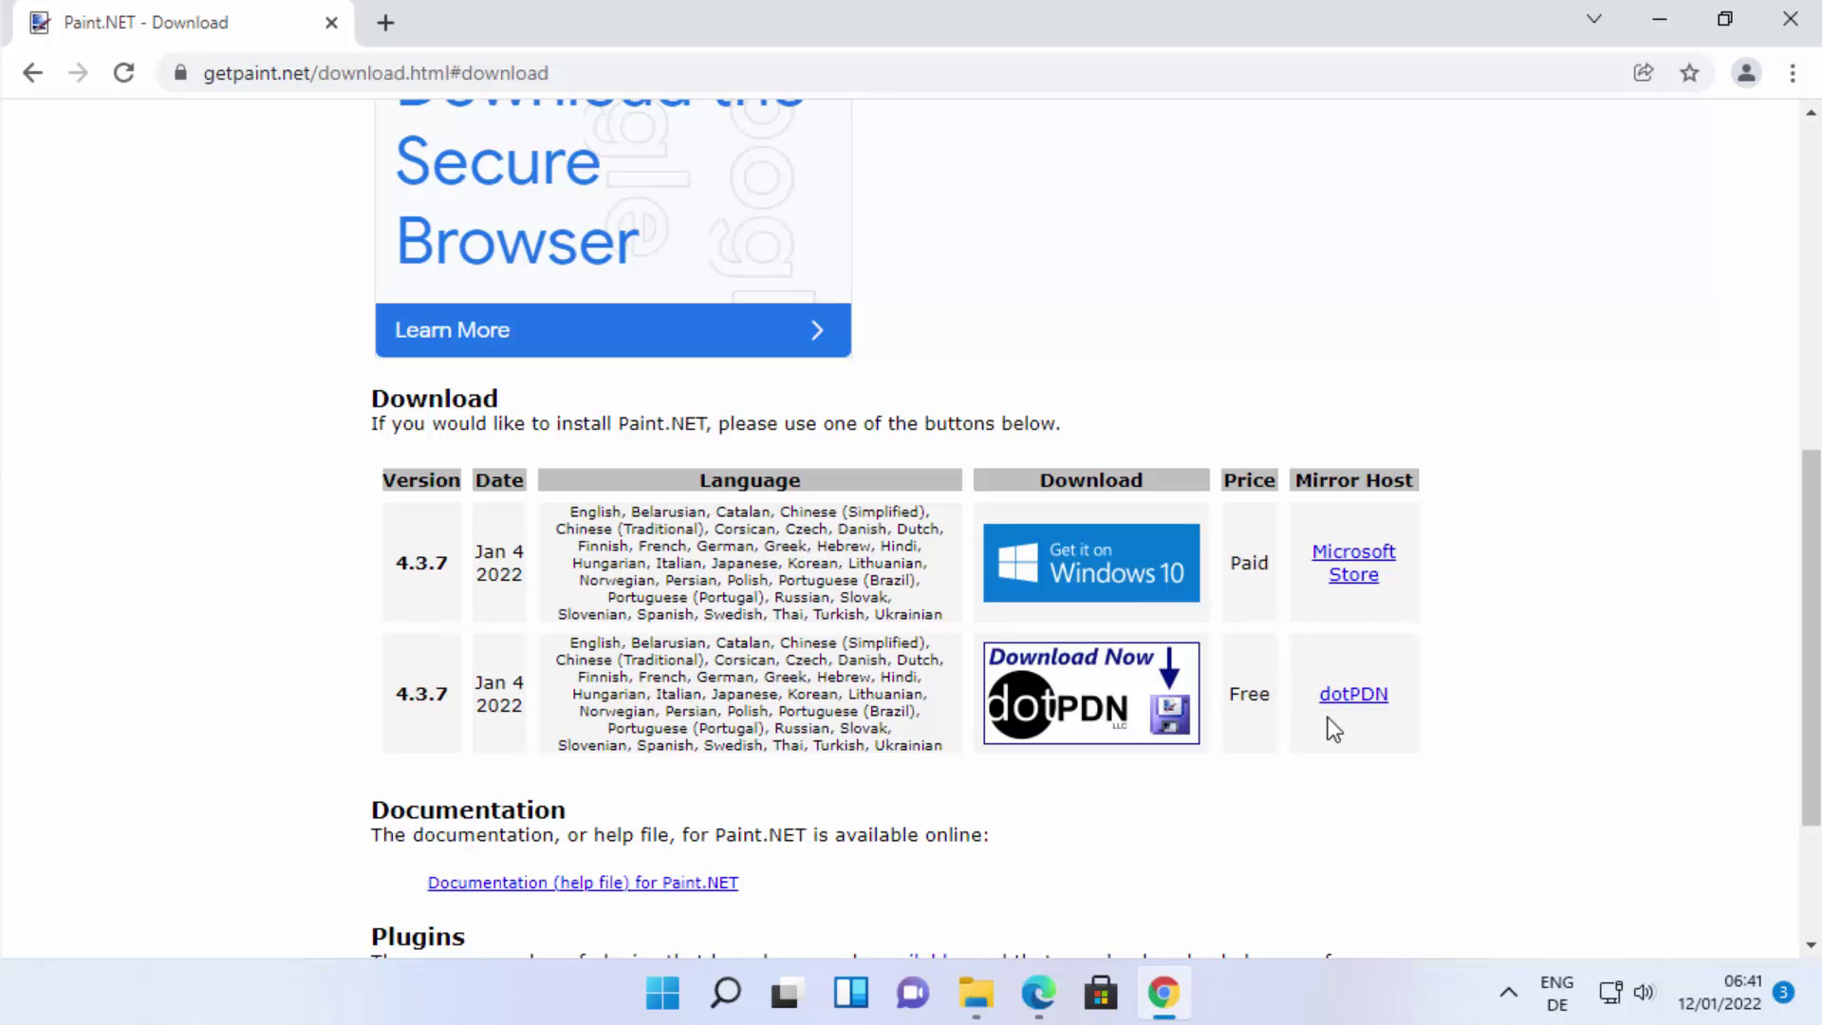
double_click(1247, 560)
double_click(1249, 694)
key(alt+Left)
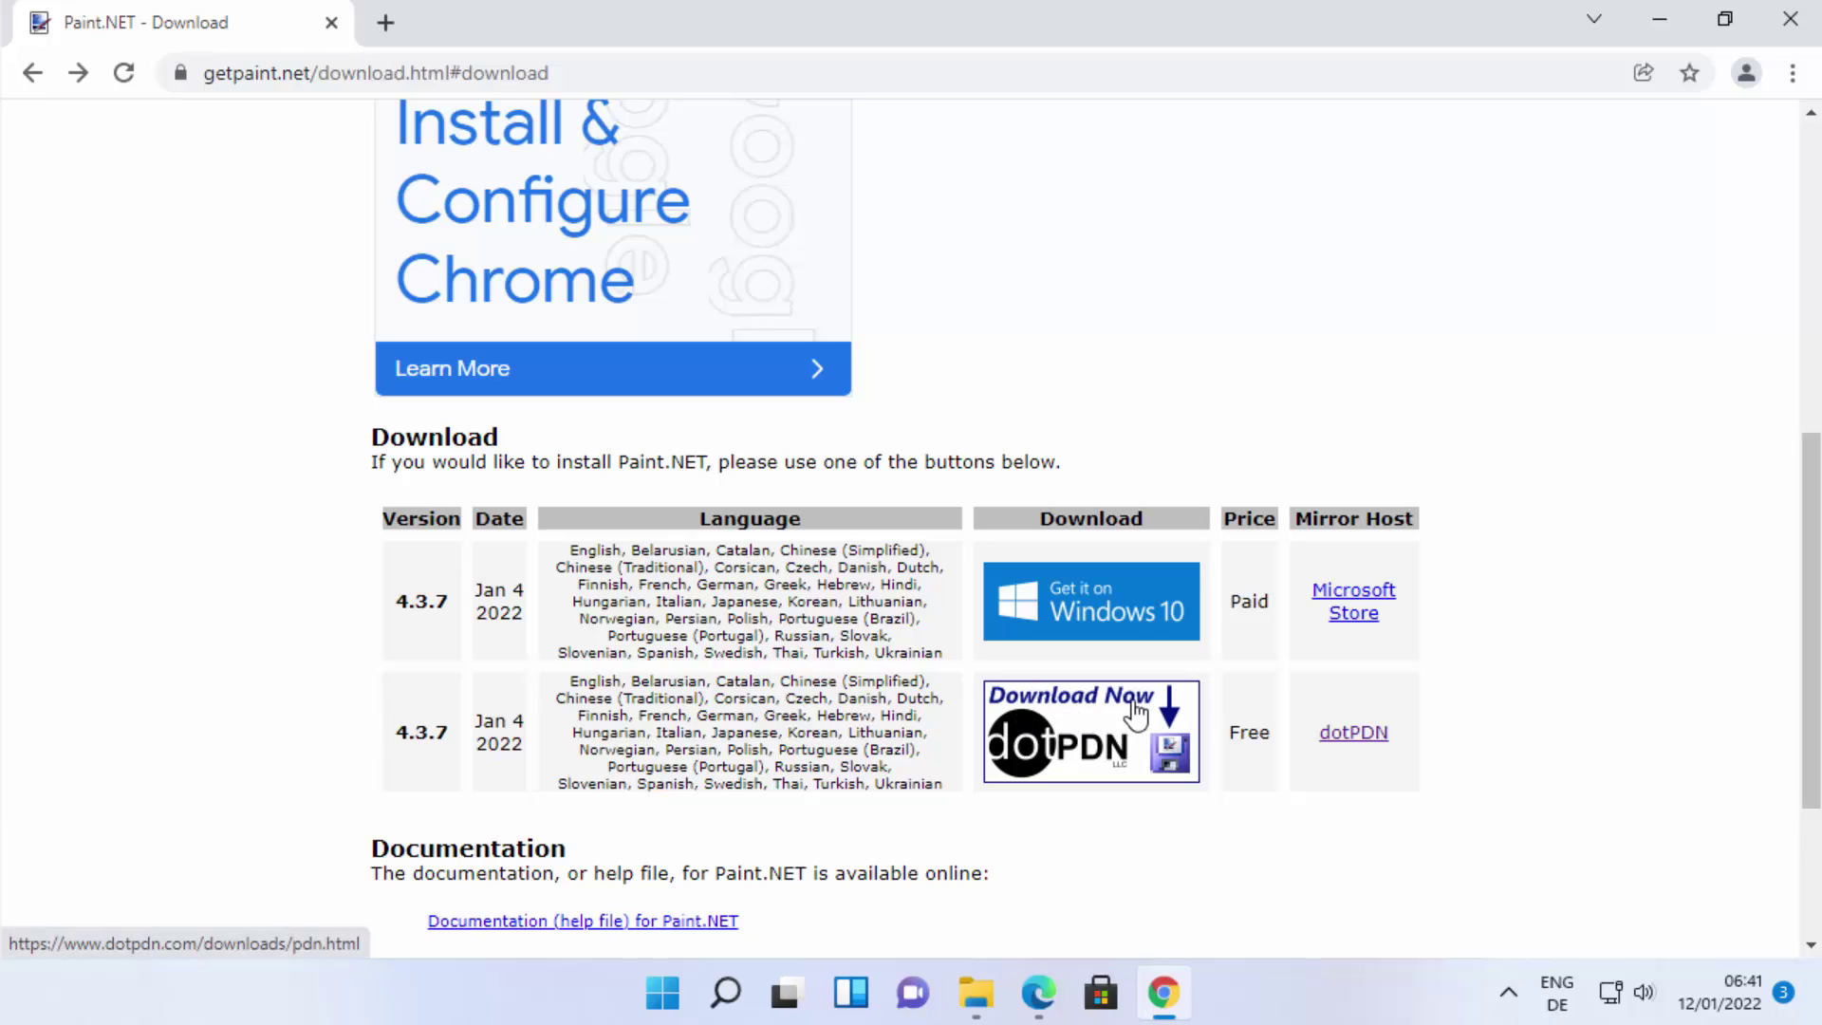
- Download the paint.net 4.3.7 installer zip from the free dotPDN page
click(1073, 740)
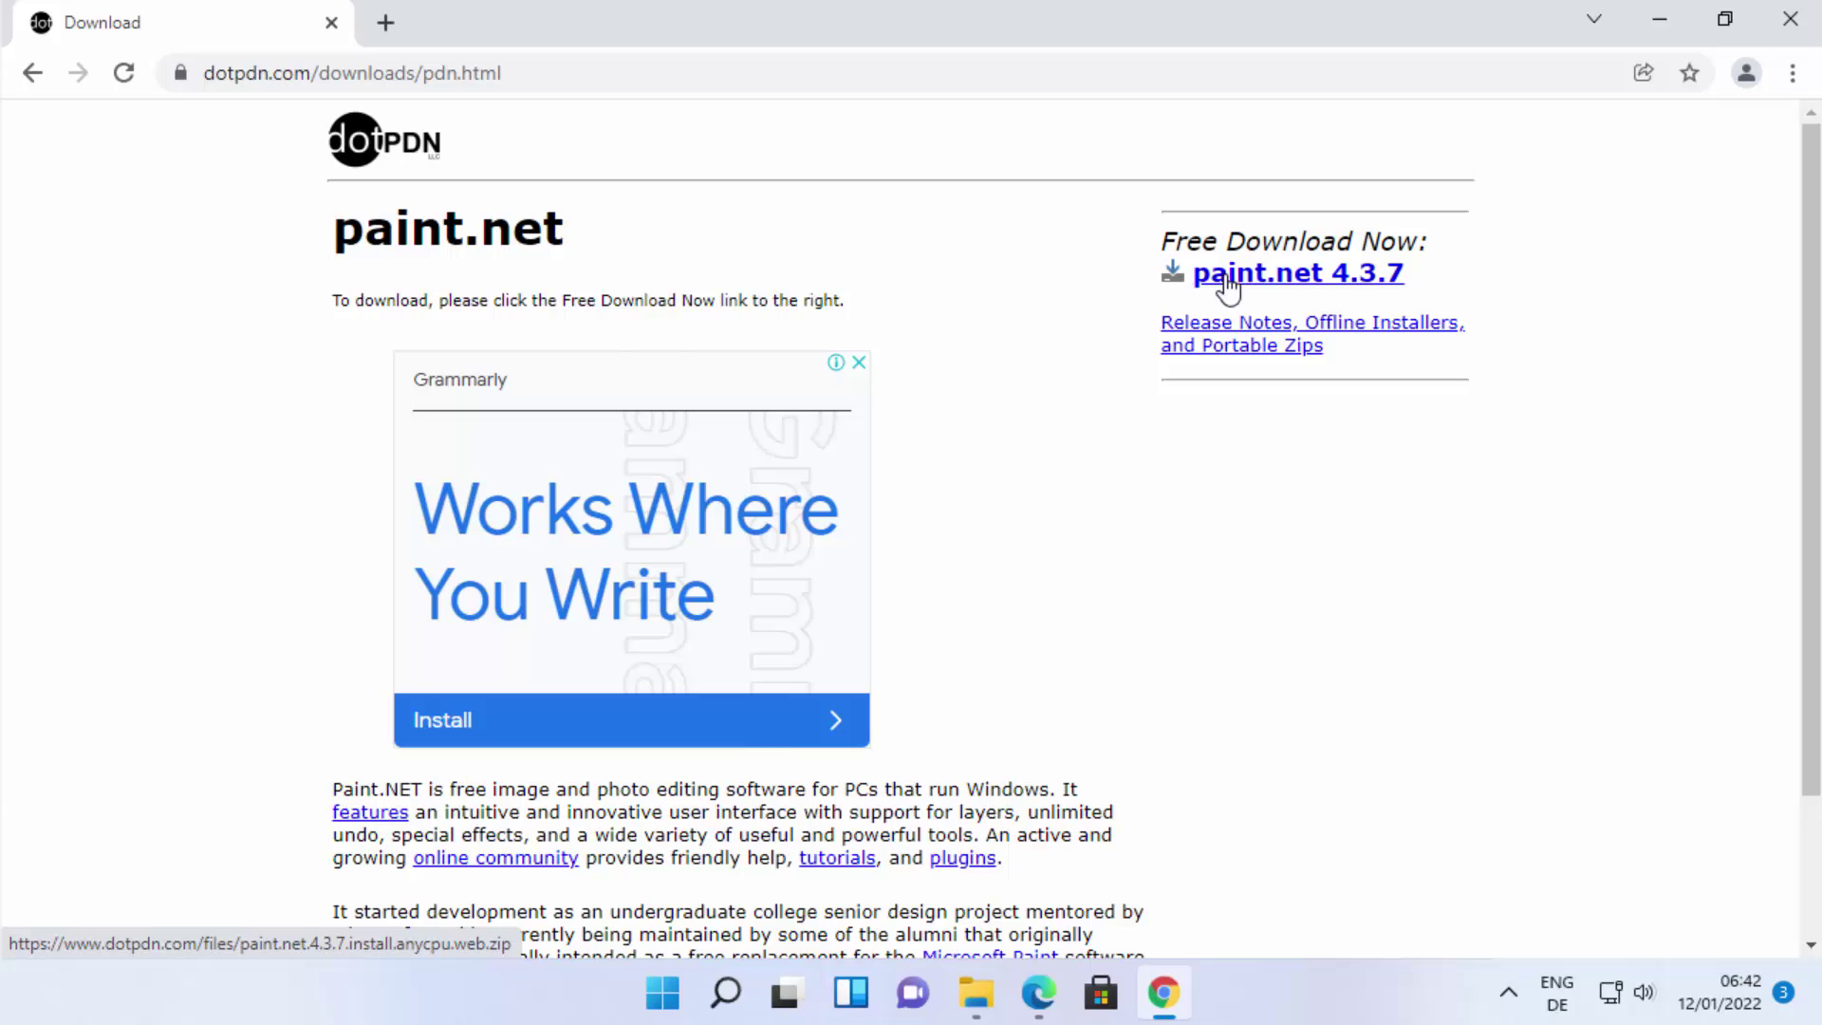
click(1333, 279)
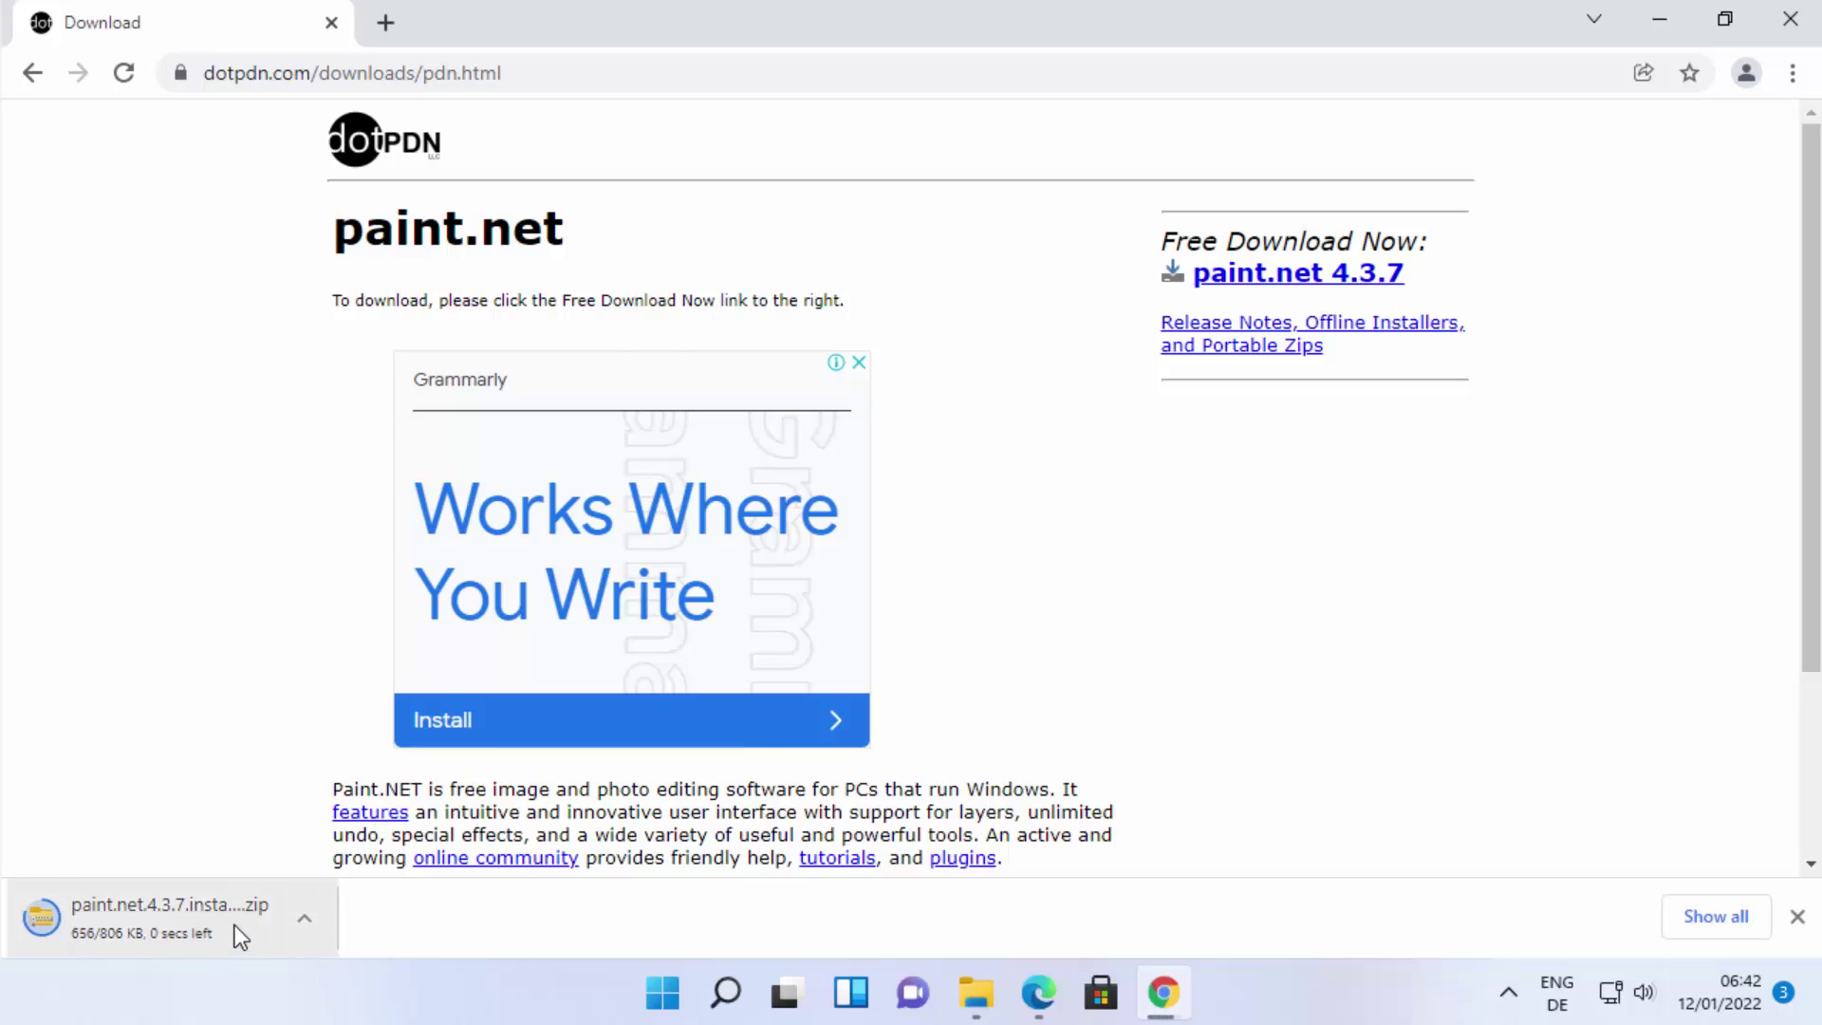
- Show the downloaded paint.net zip in its Downloads folder and minimize Chrome
click(309, 913)
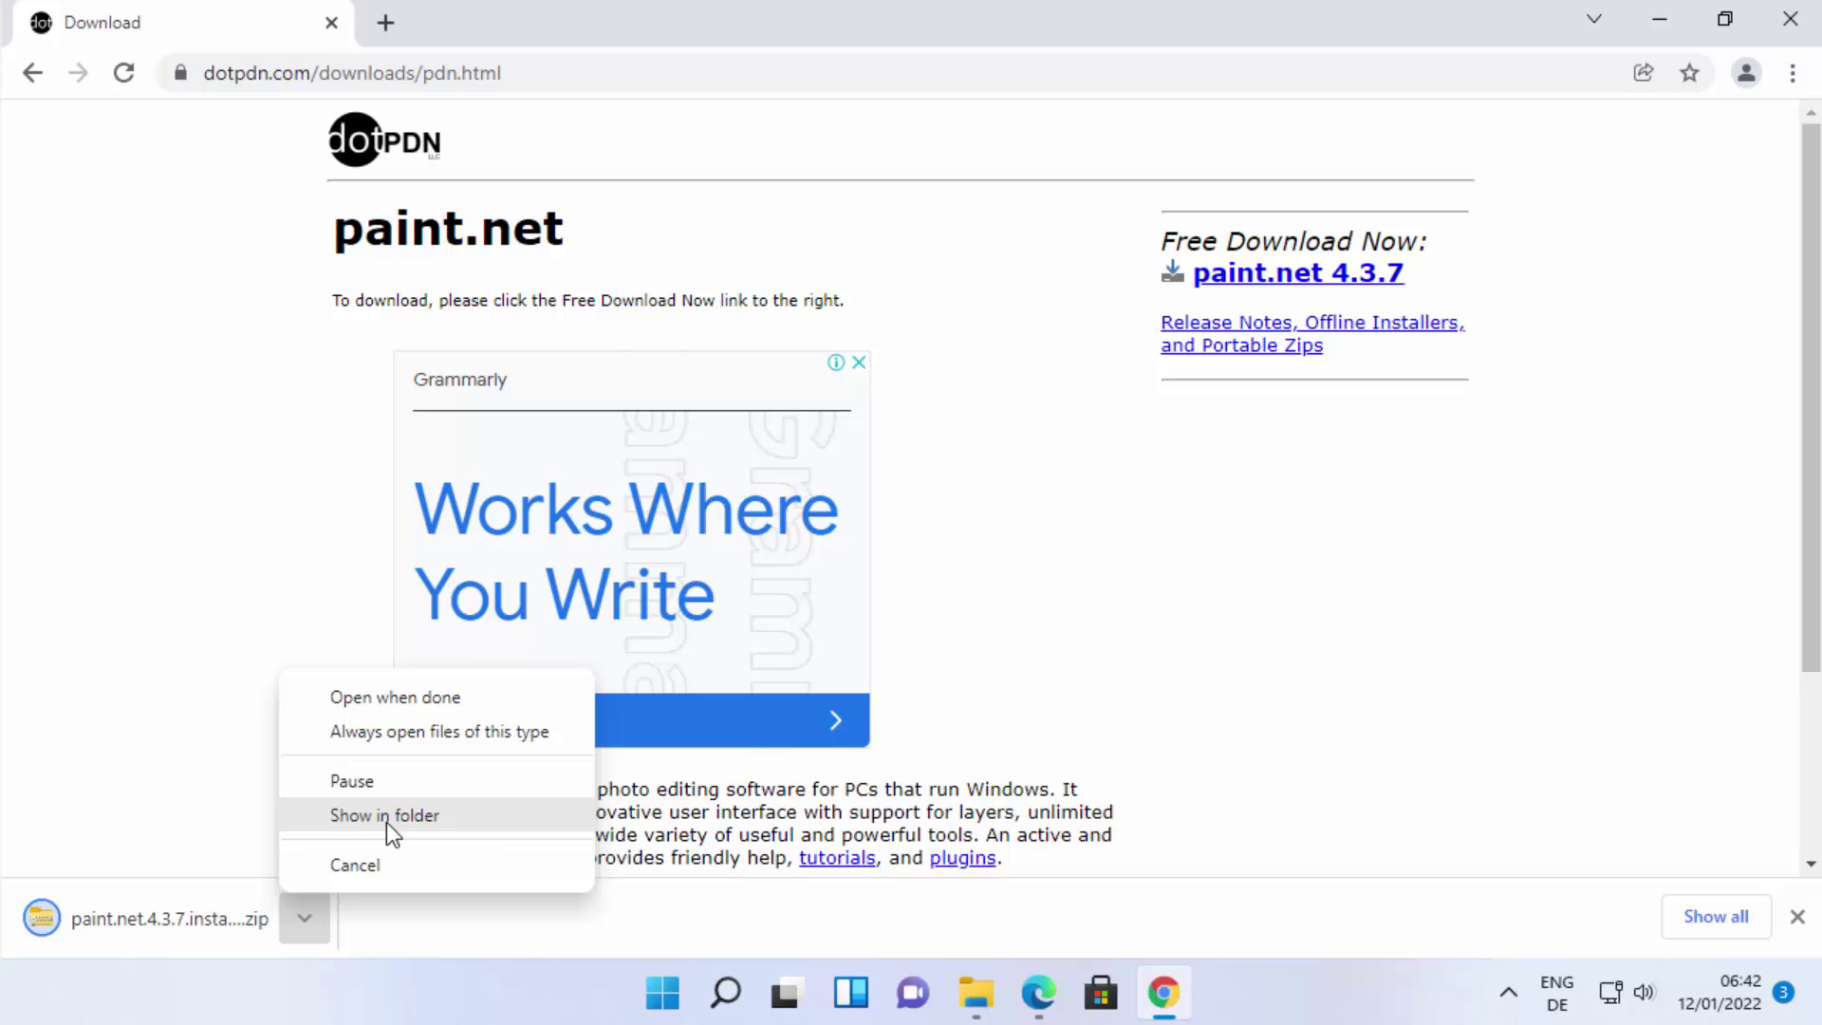
click(386, 816)
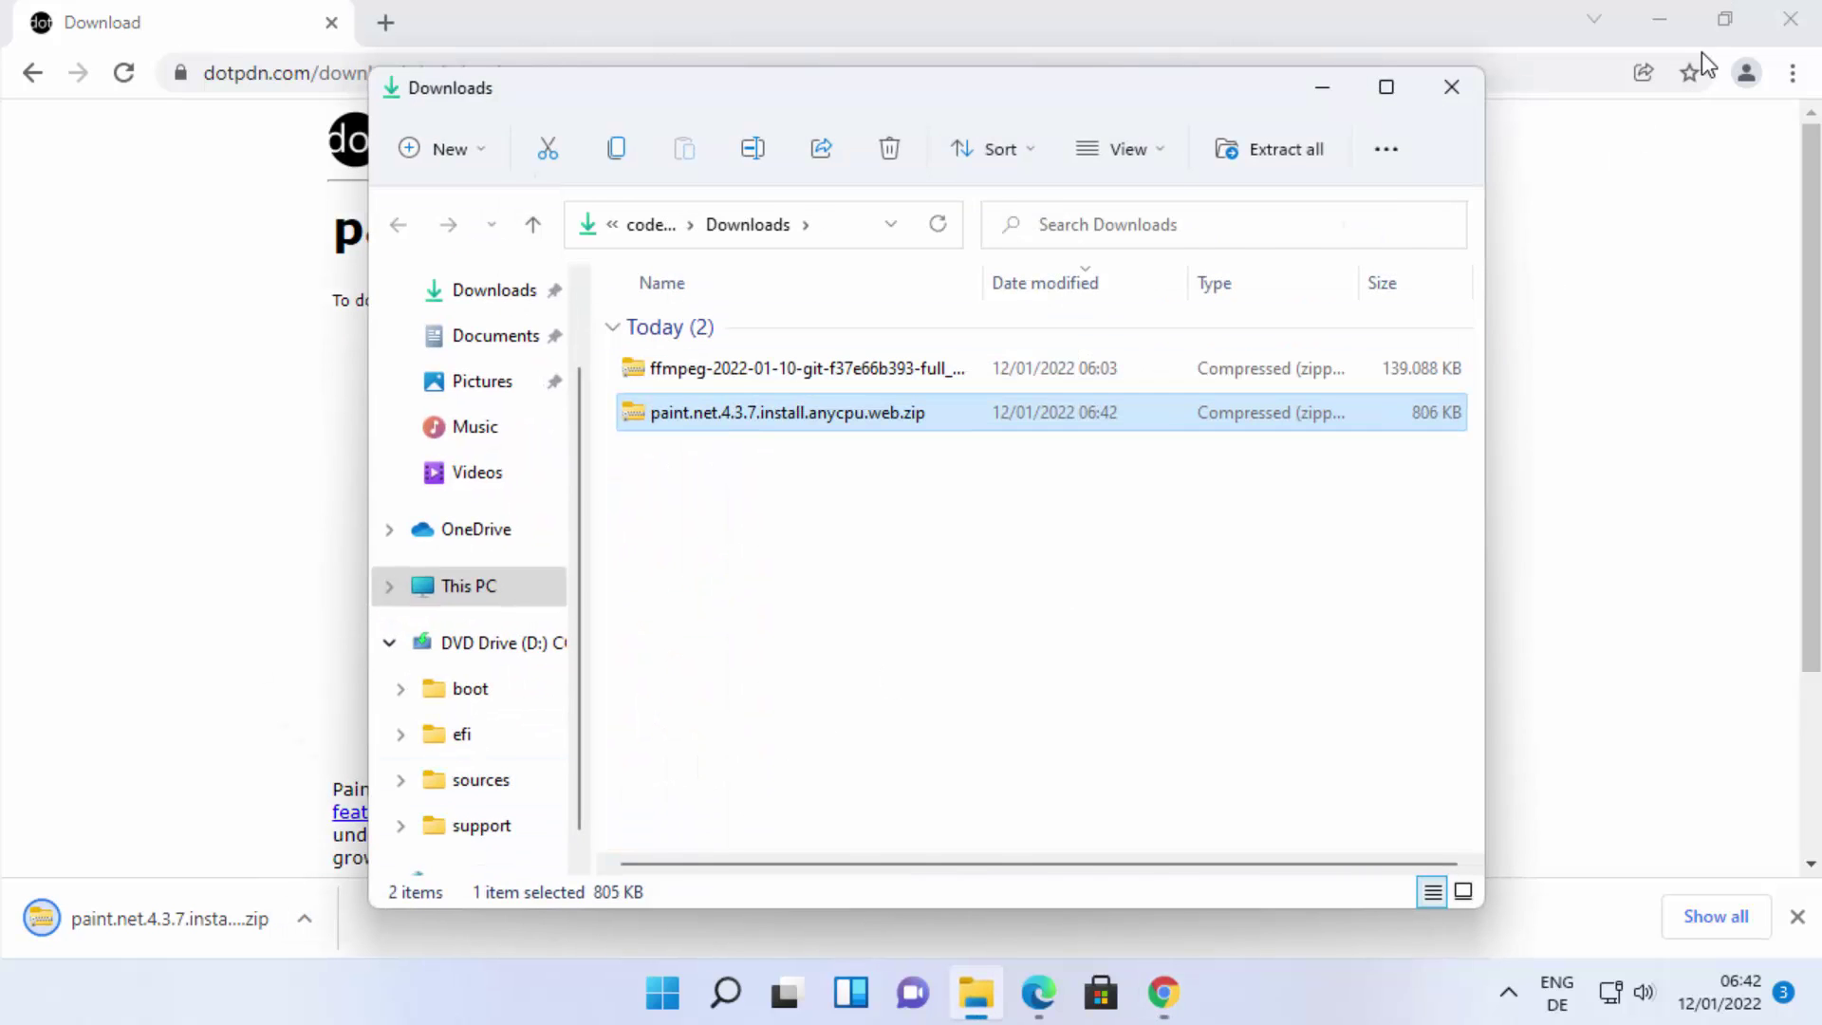
click(1668, 15)
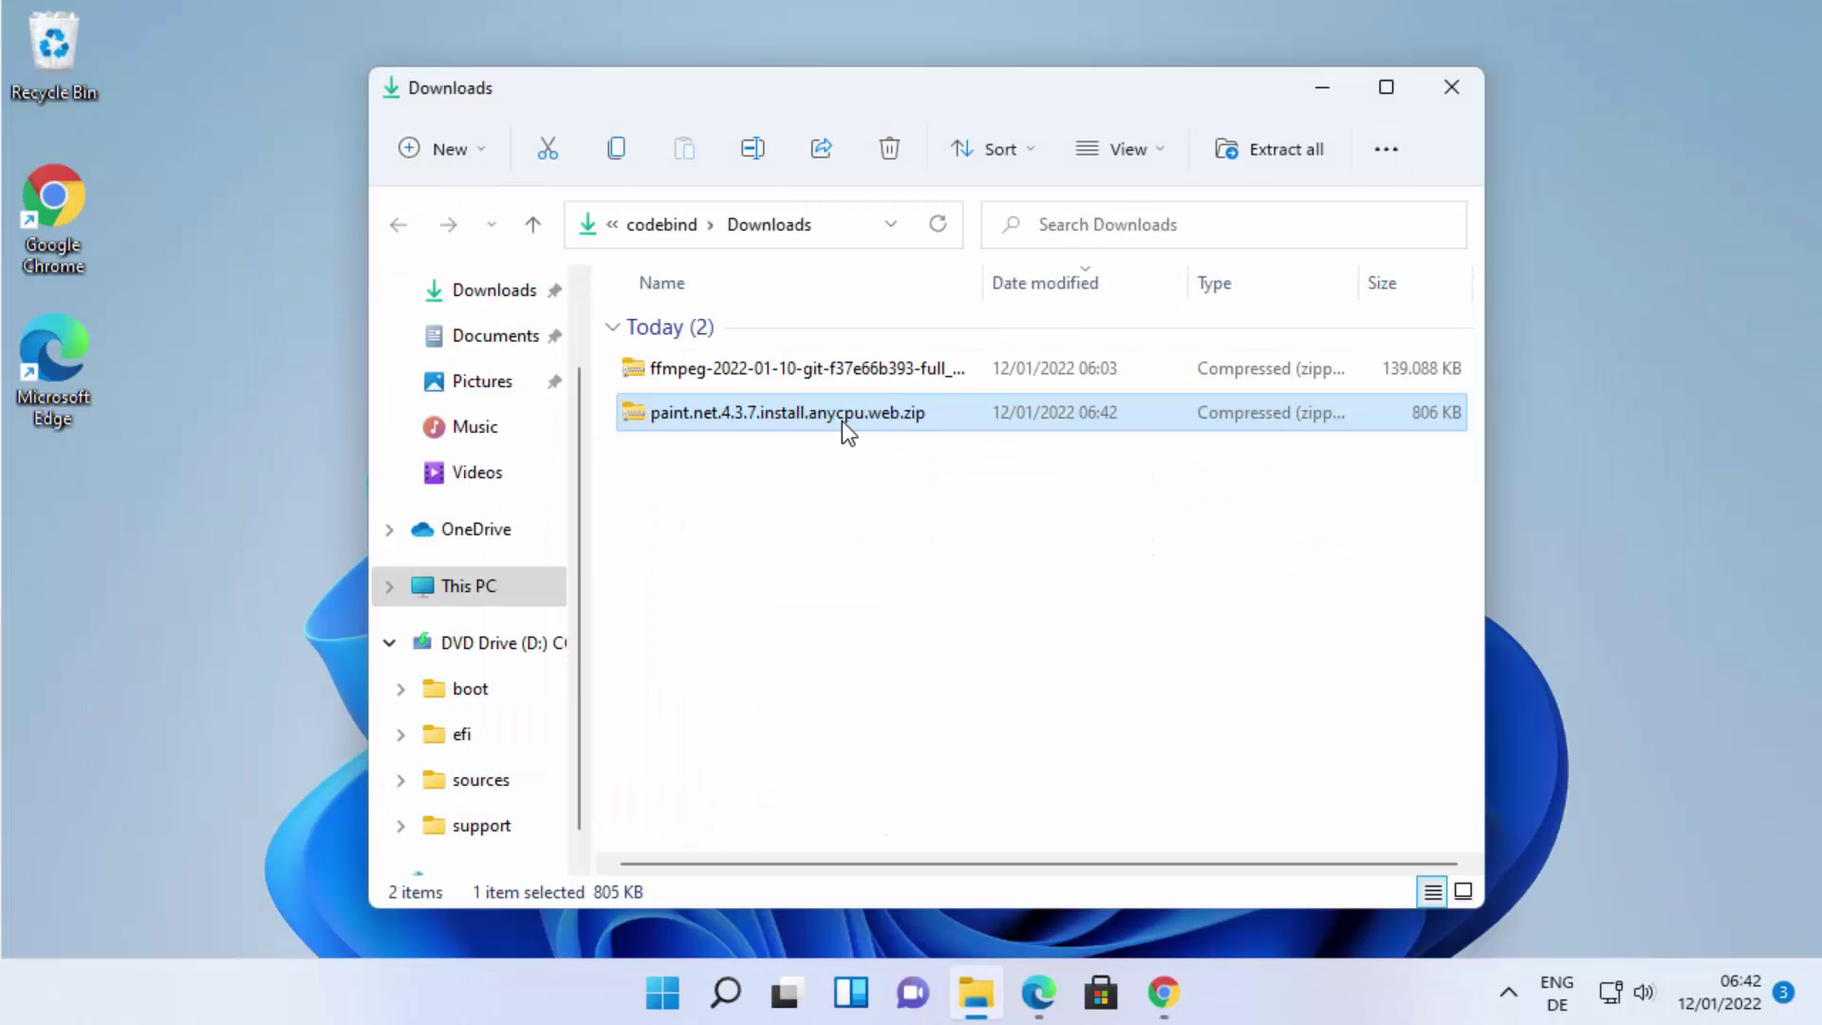
- Extract the paint.net 4.3.7 zip into the suggested folder
right_click(841, 419)
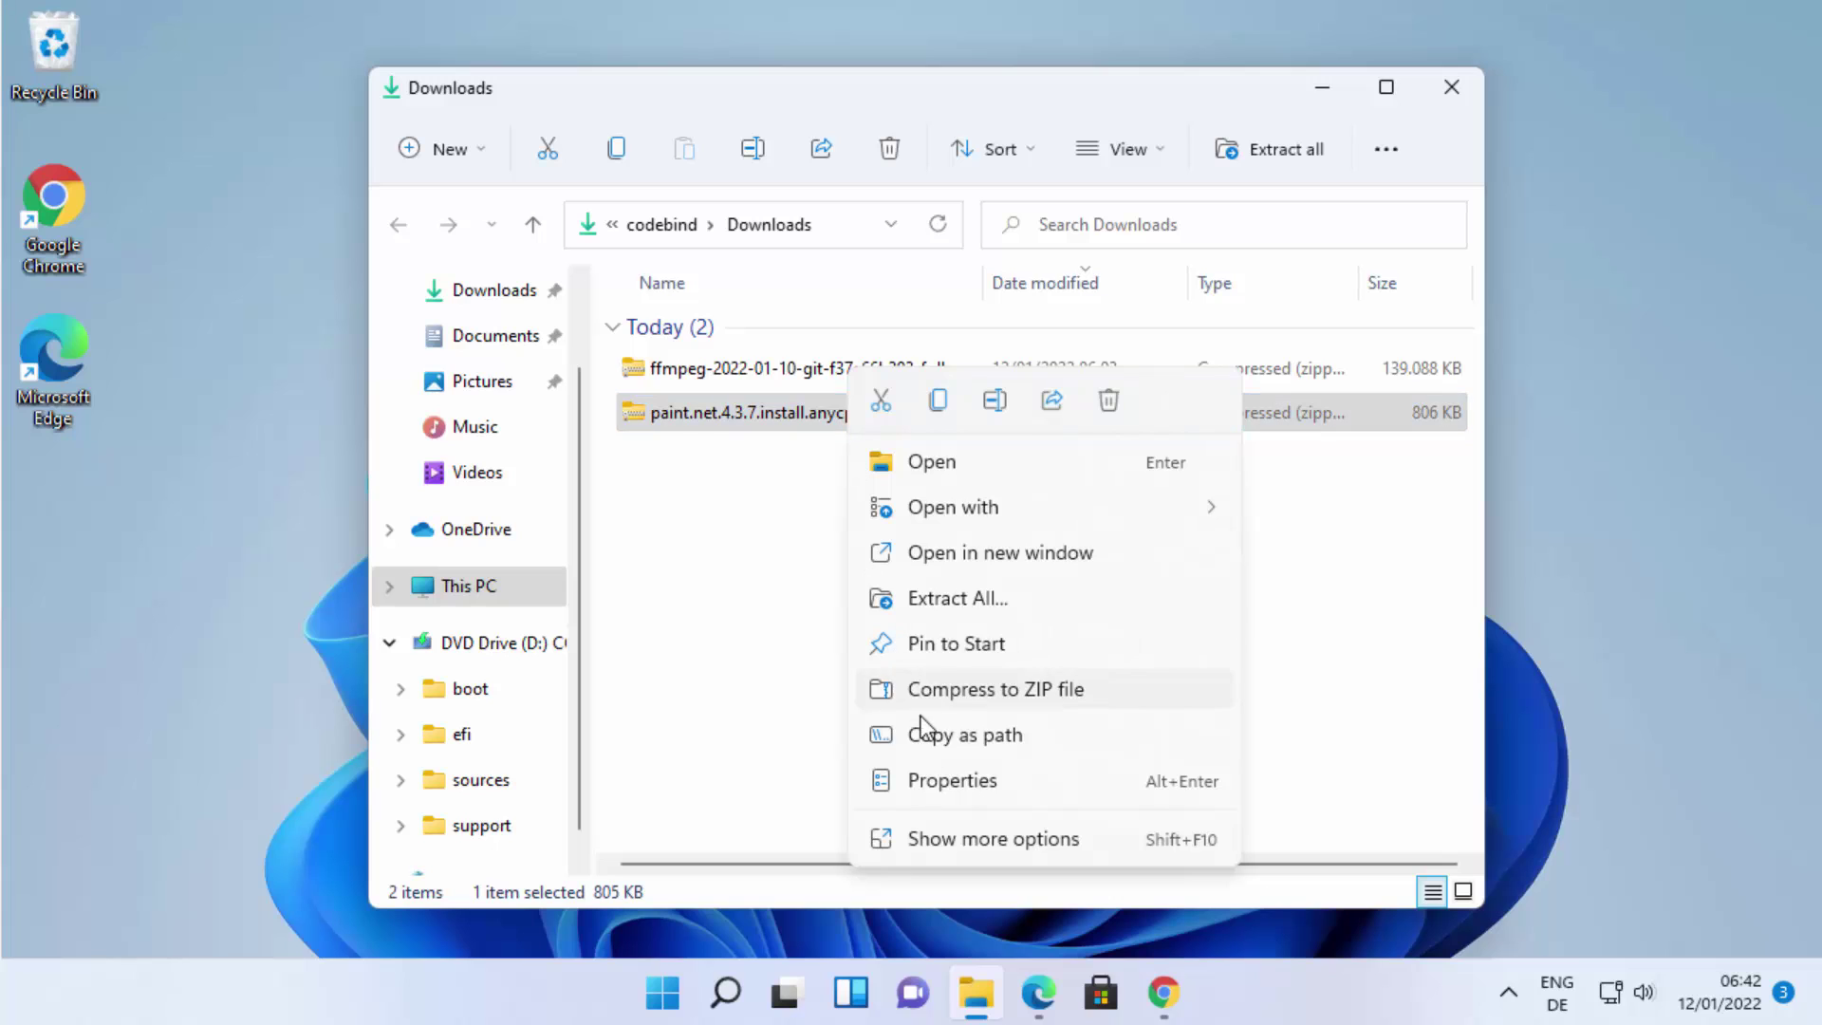
click(949, 596)
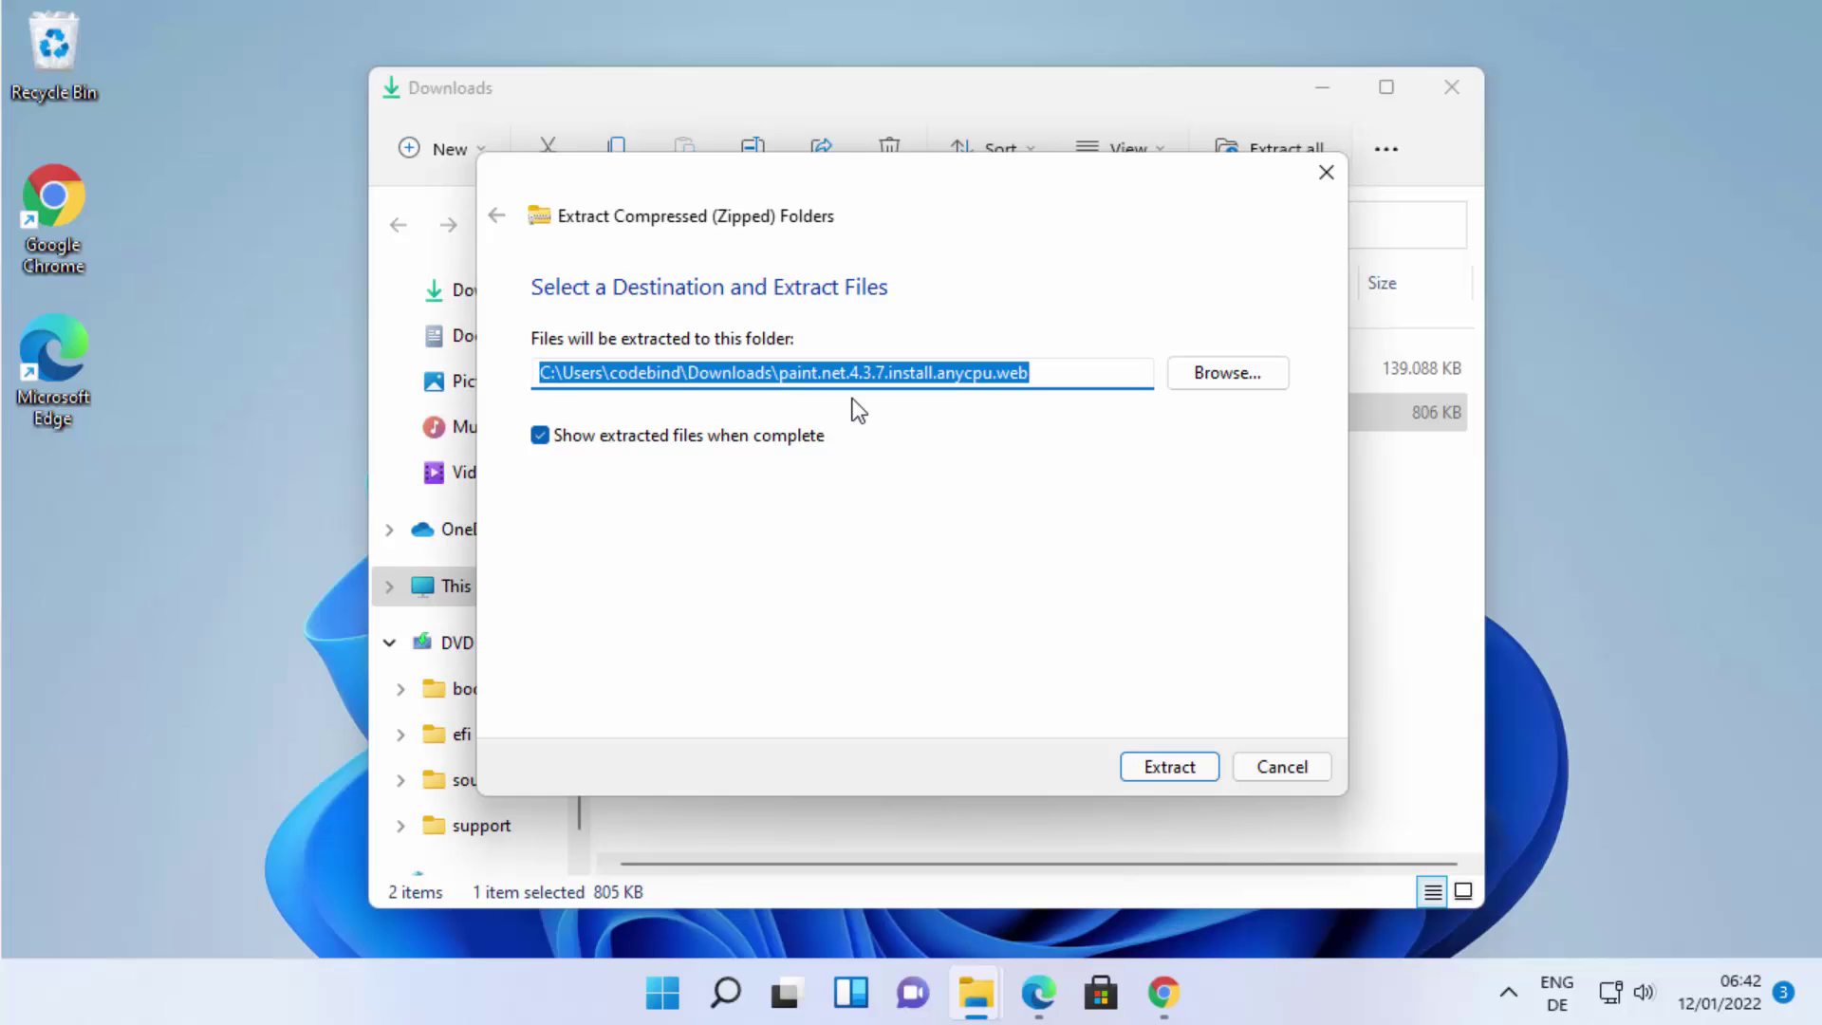
click(1178, 772)
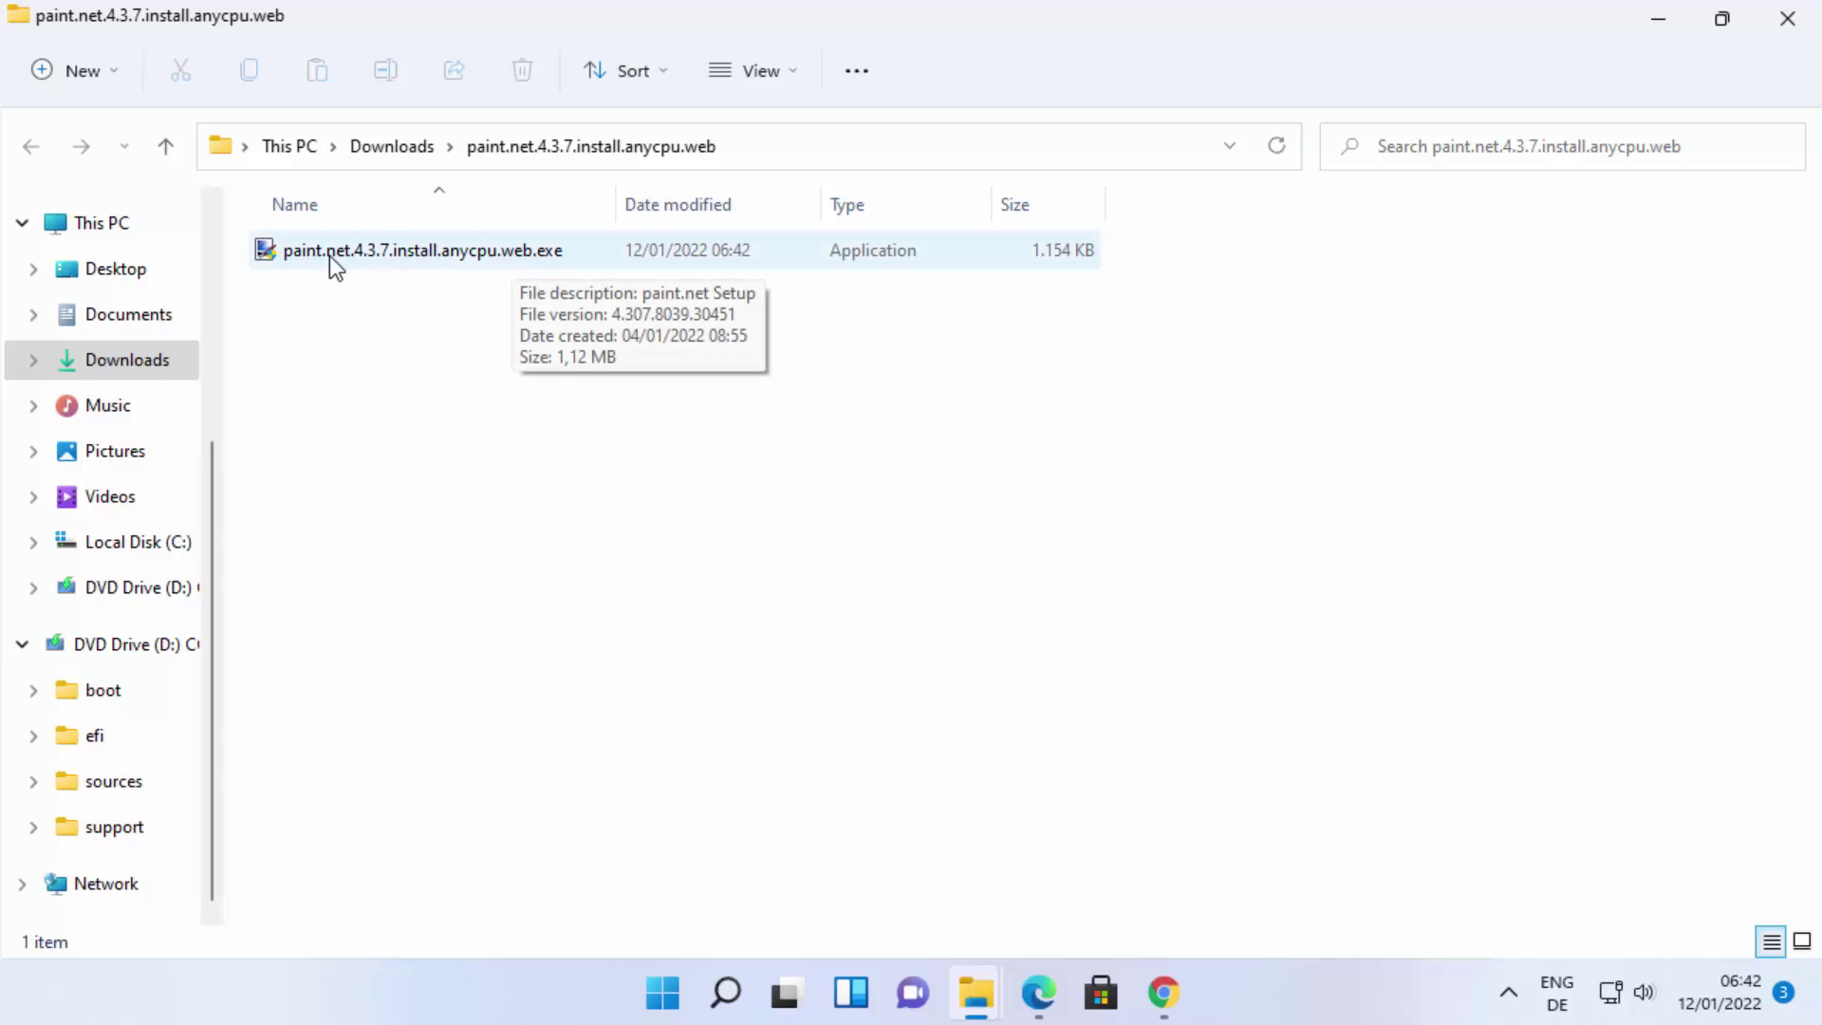
- Run paint.net.4.3.7.install.anycpu.web.exe with administrator permission and continue the paint.net Downloader
double_click(503, 255)
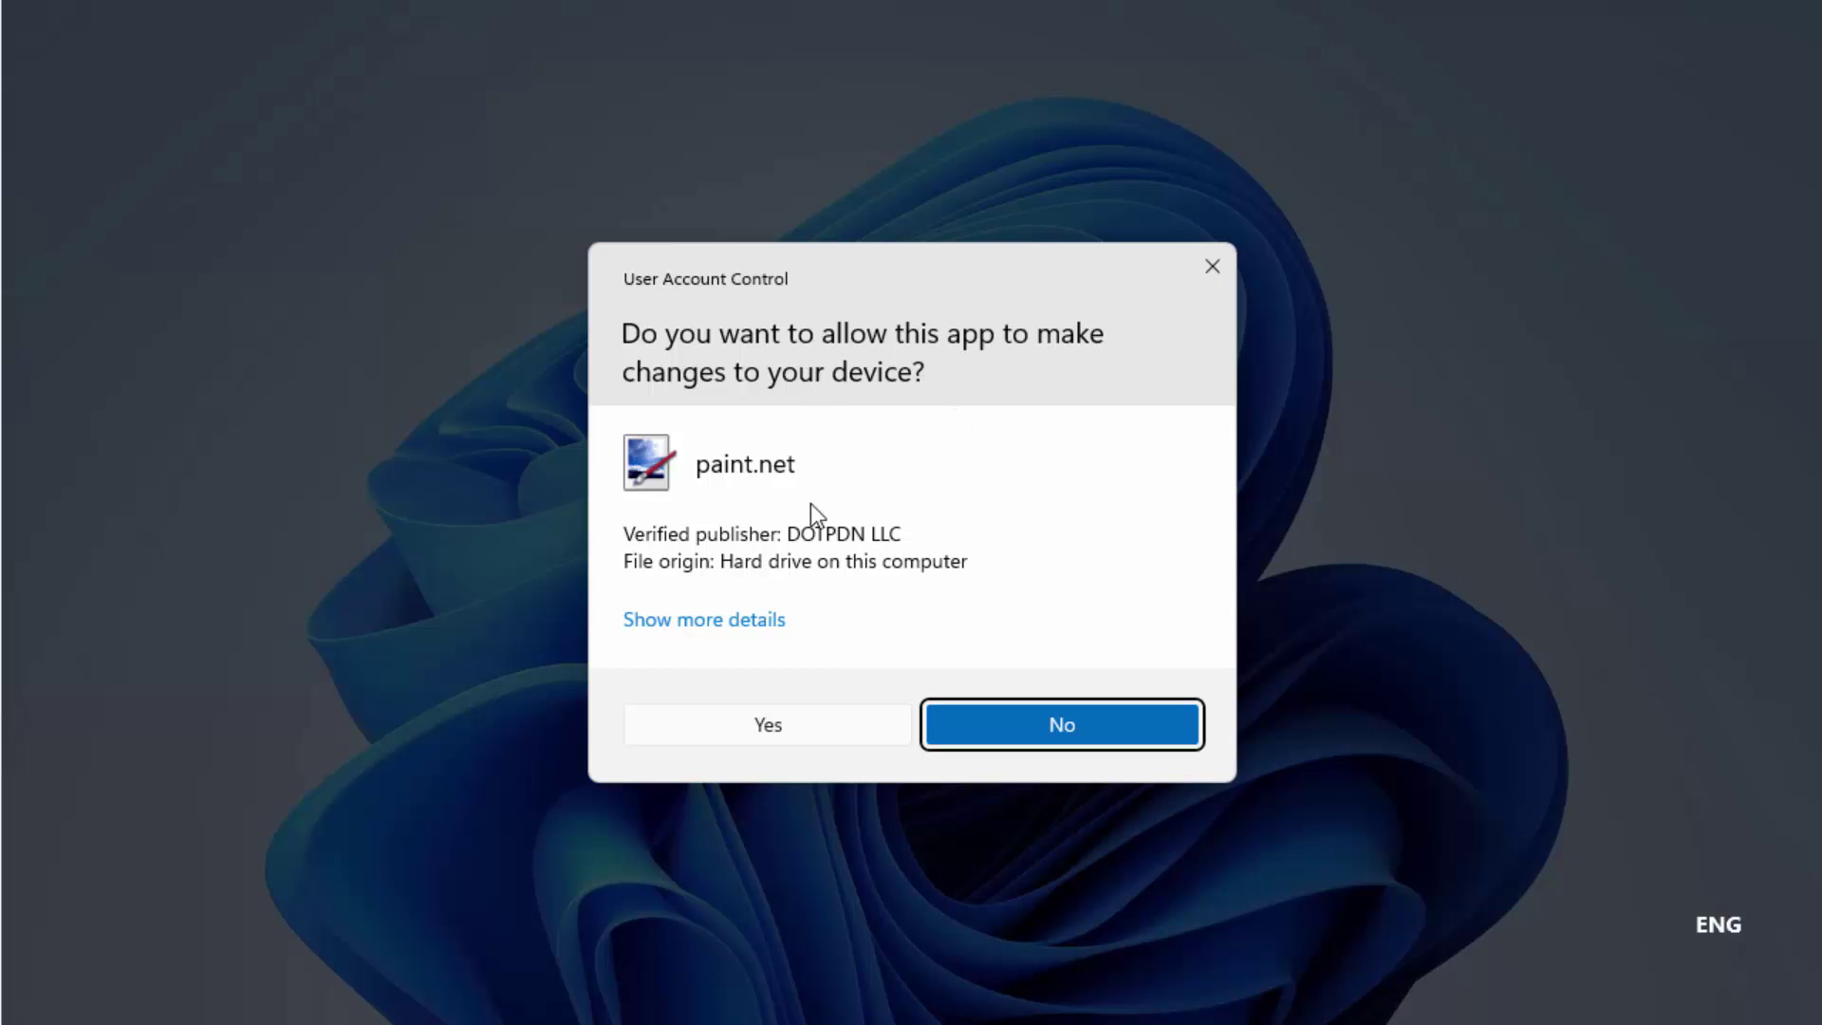
click(762, 728)
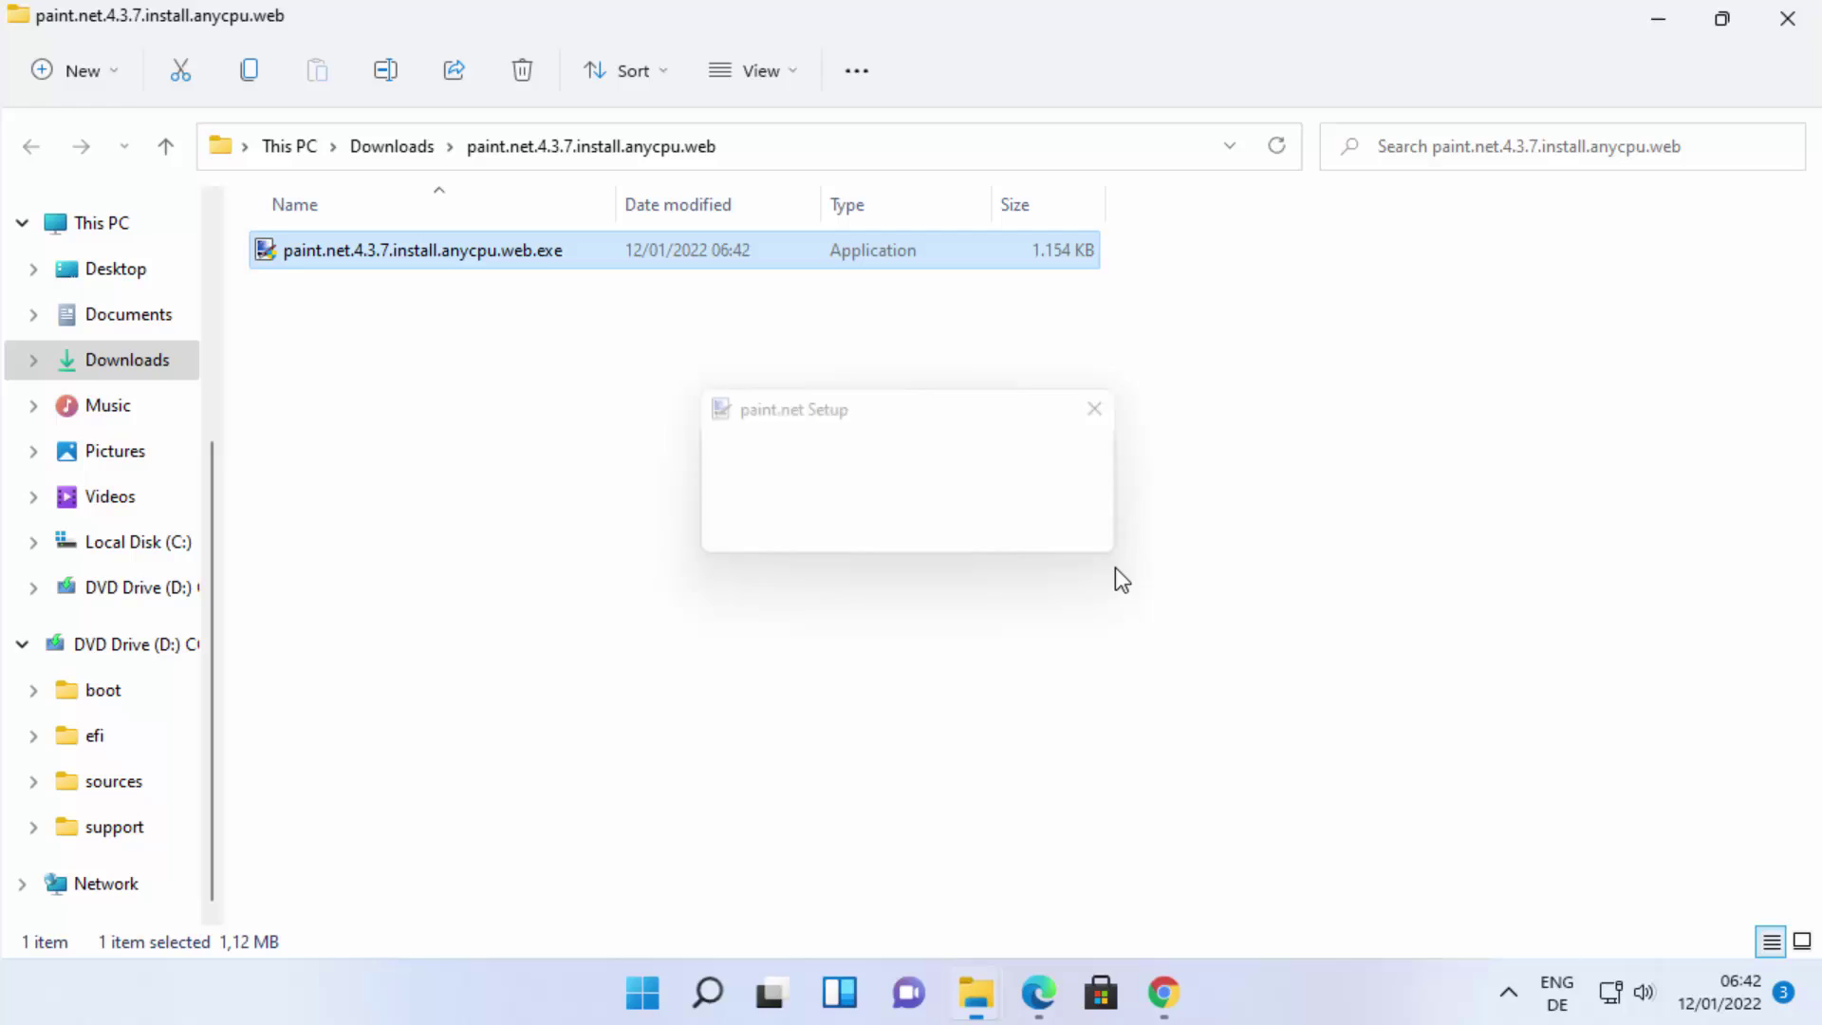
click(1655, 25)
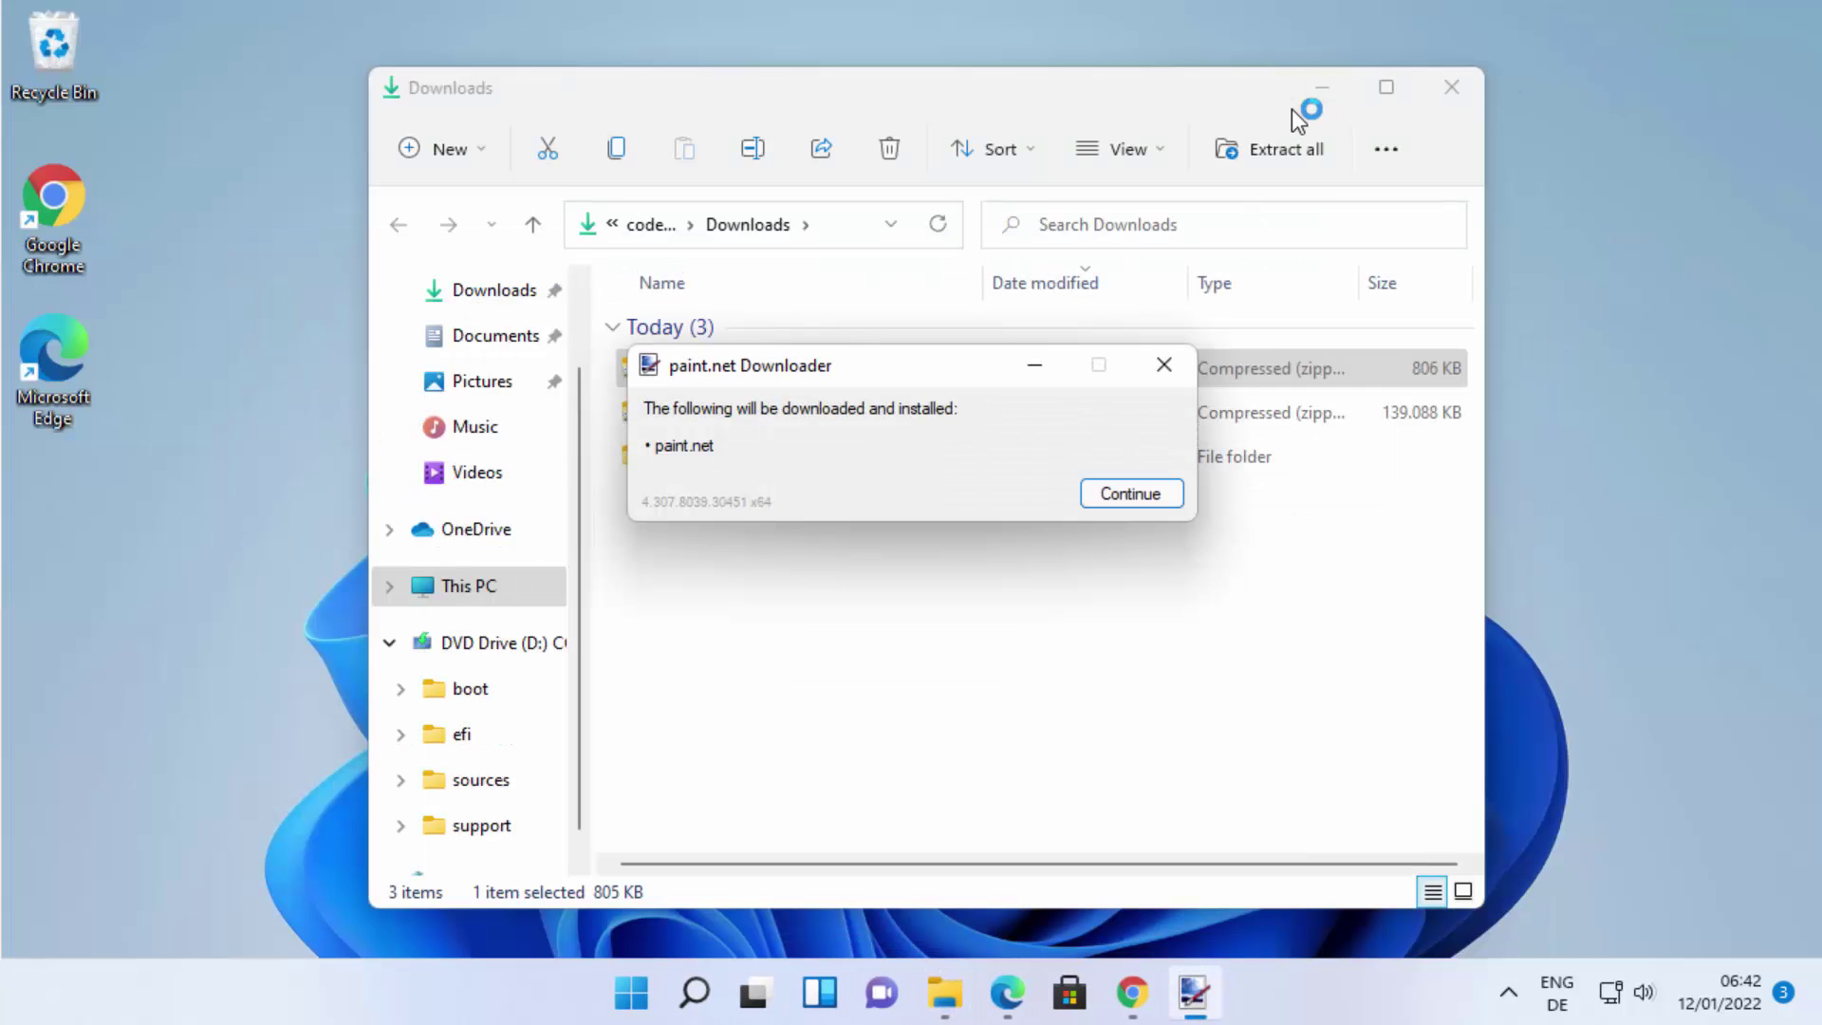
click(1321, 88)
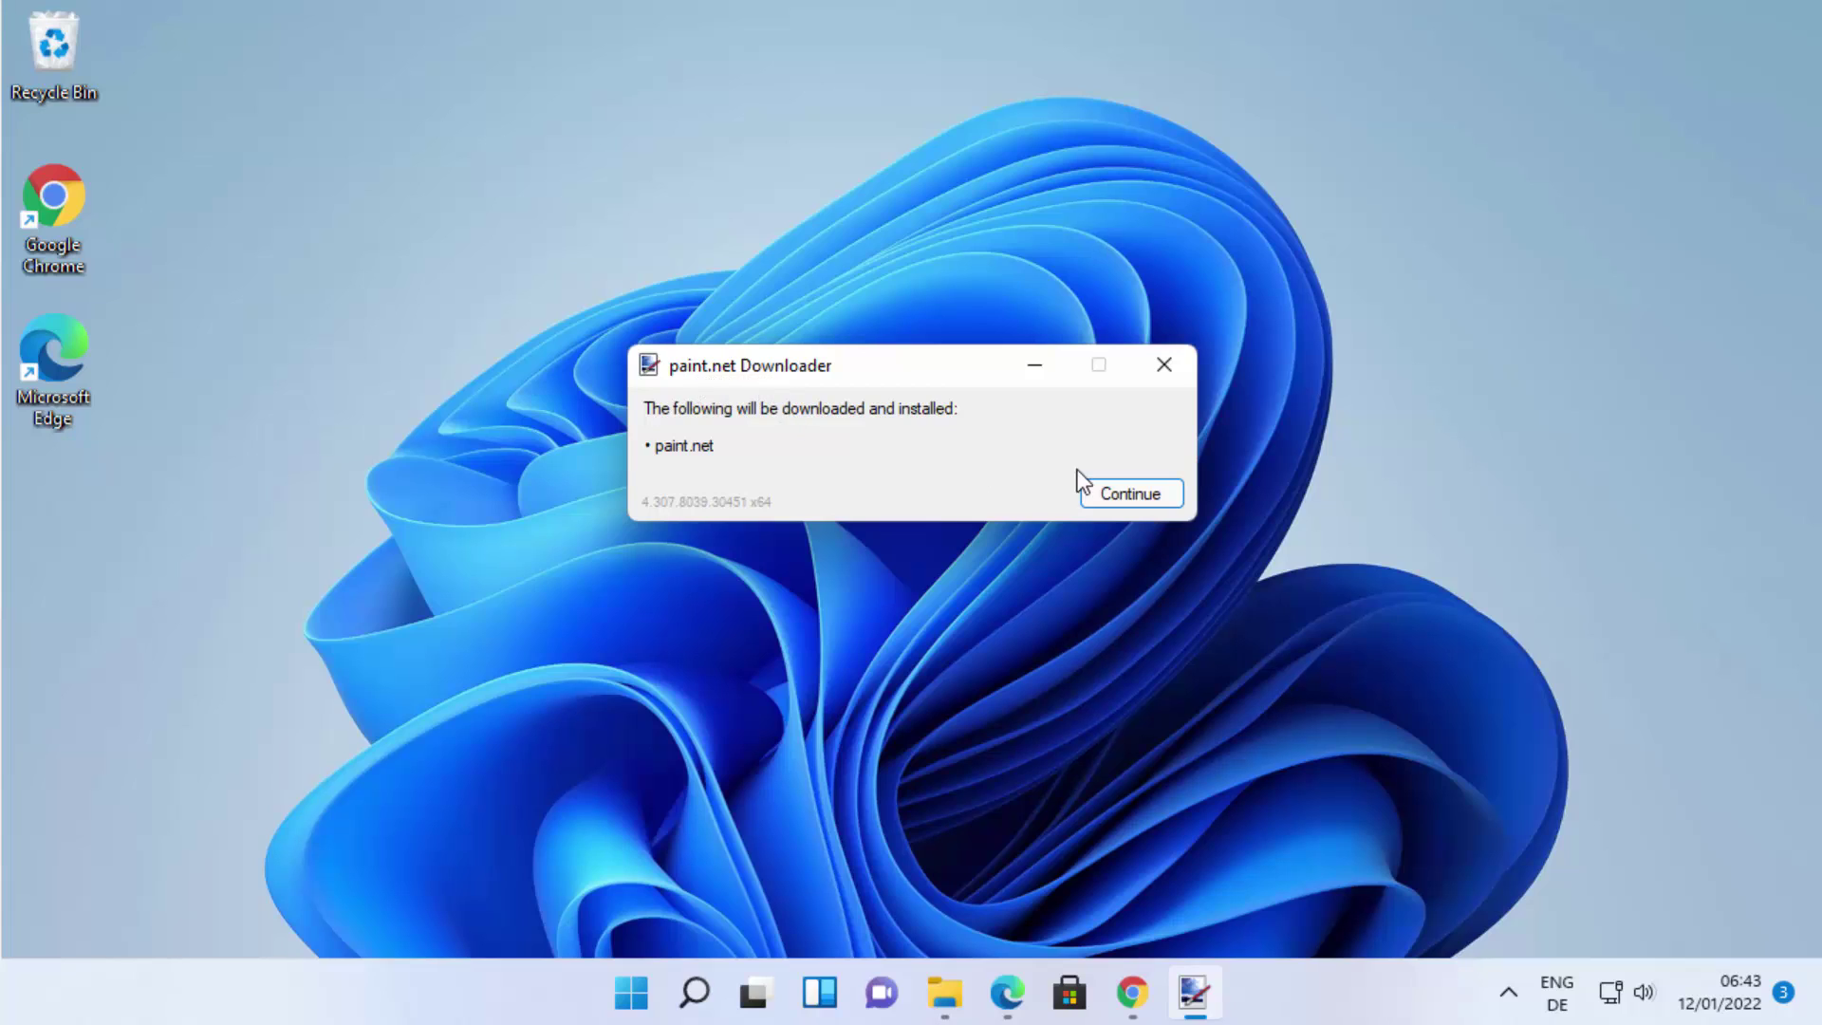
click(1131, 495)
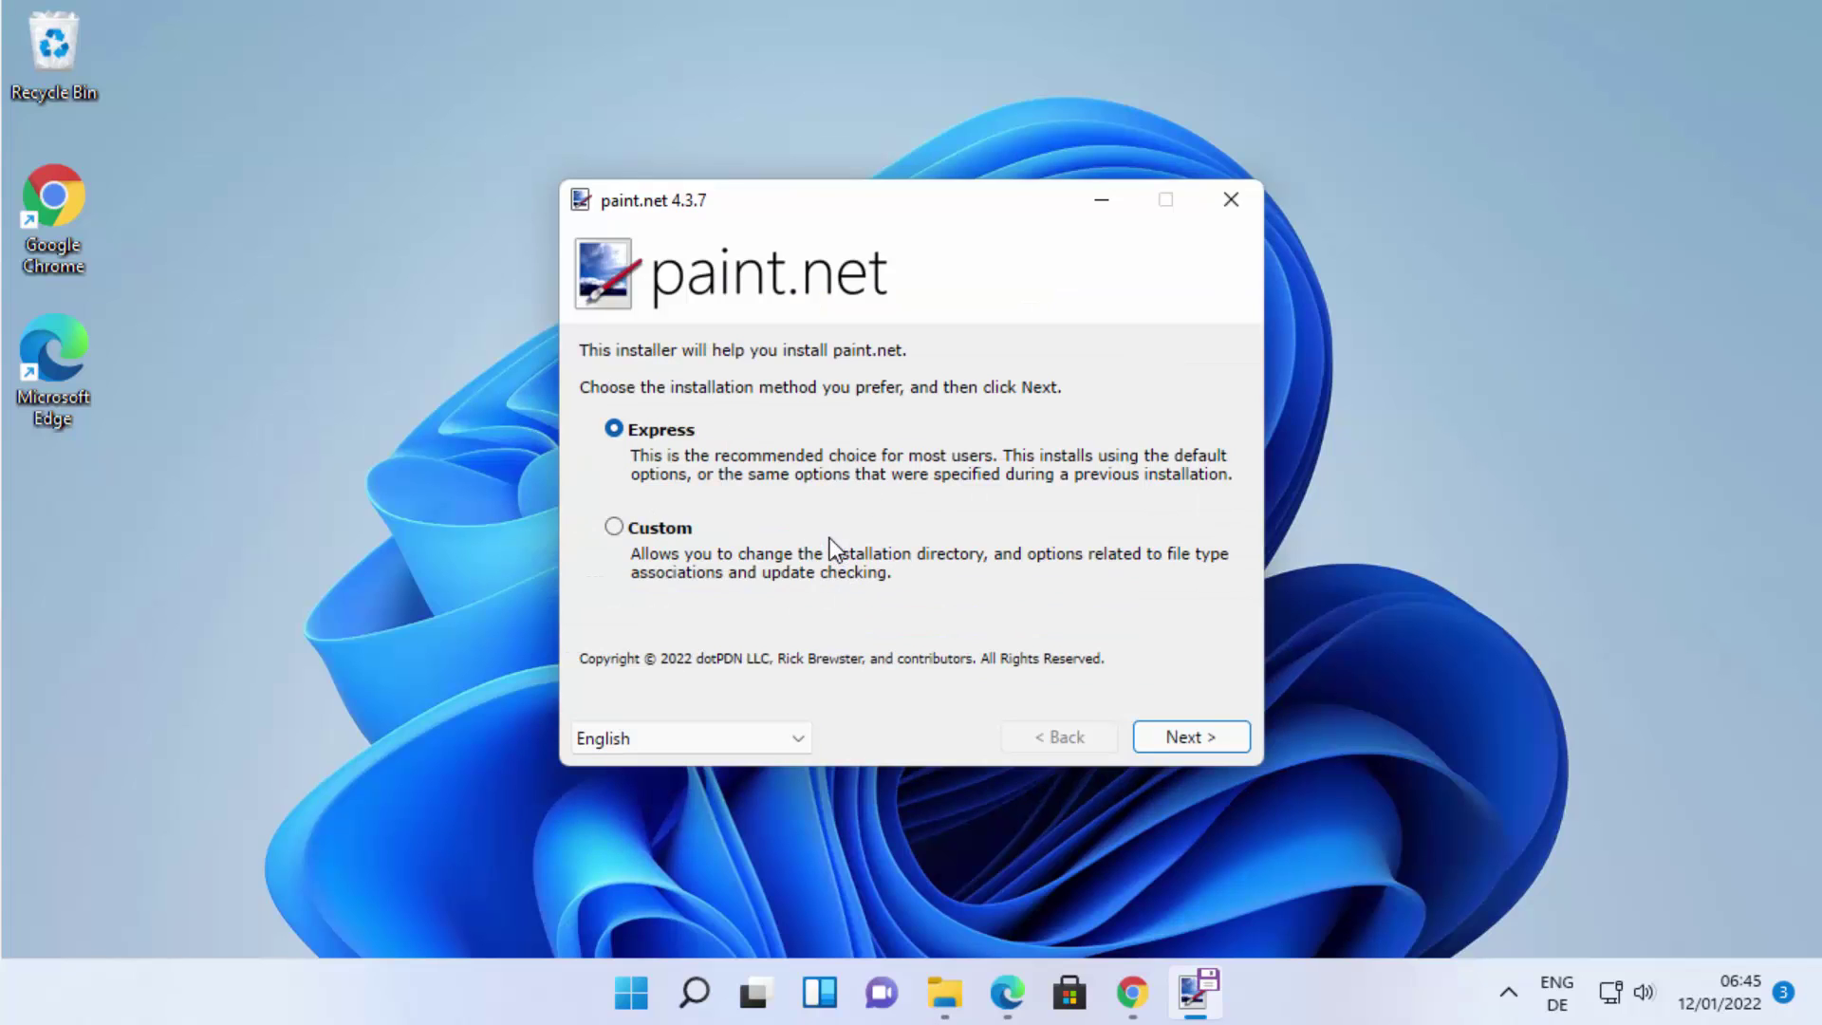
click(724, 737)
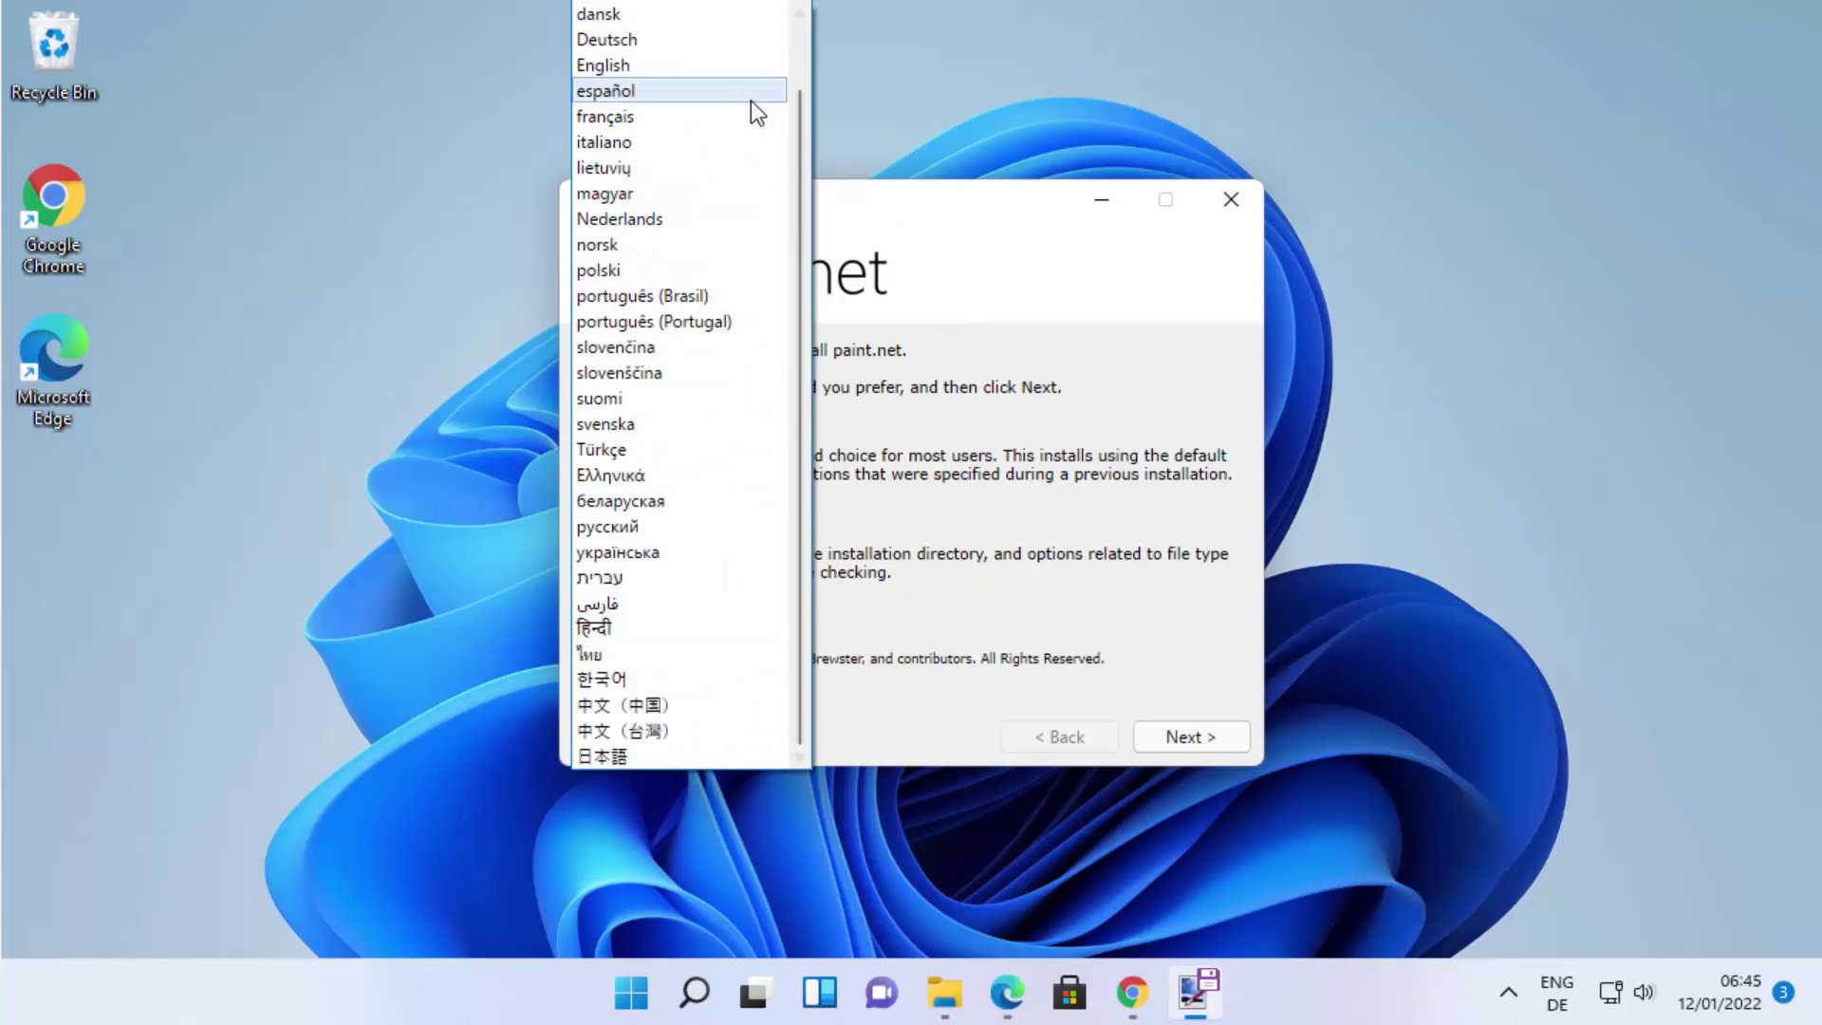
click(955, 275)
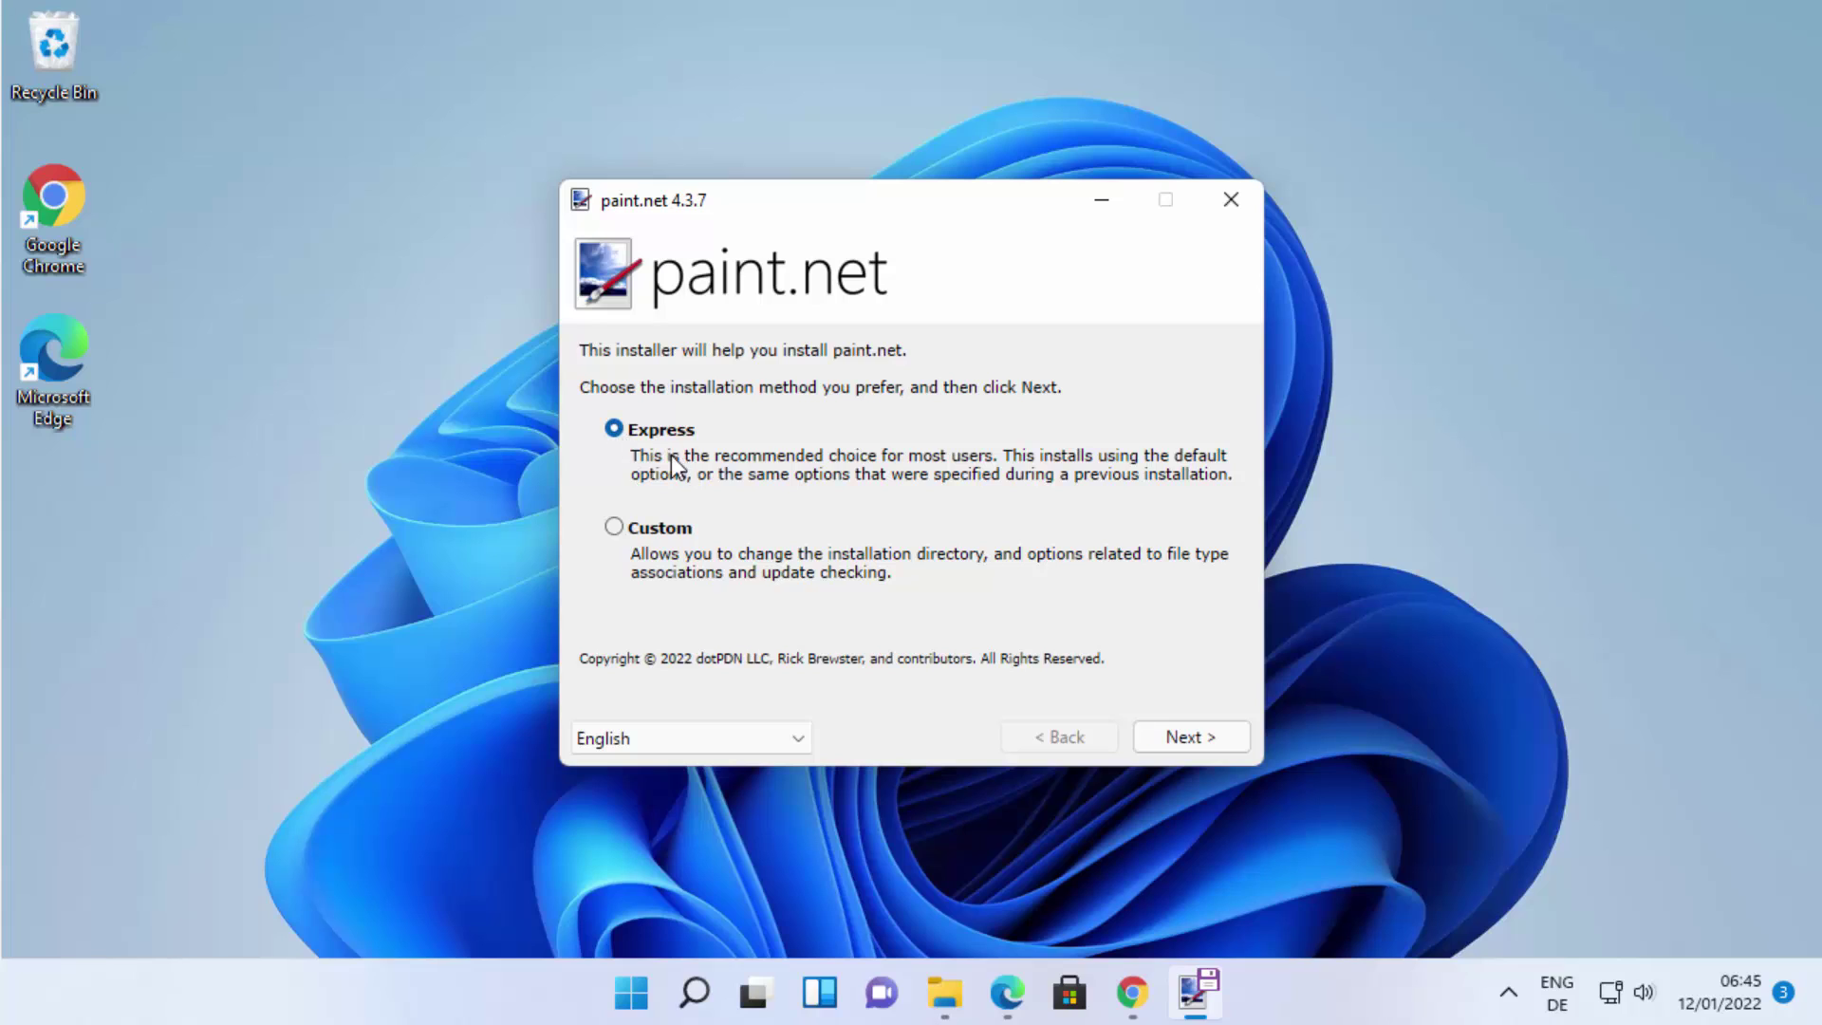
- Choose Express installation, accept the licence agreement, and start installing paint.net 4.3.7
click(1171, 742)
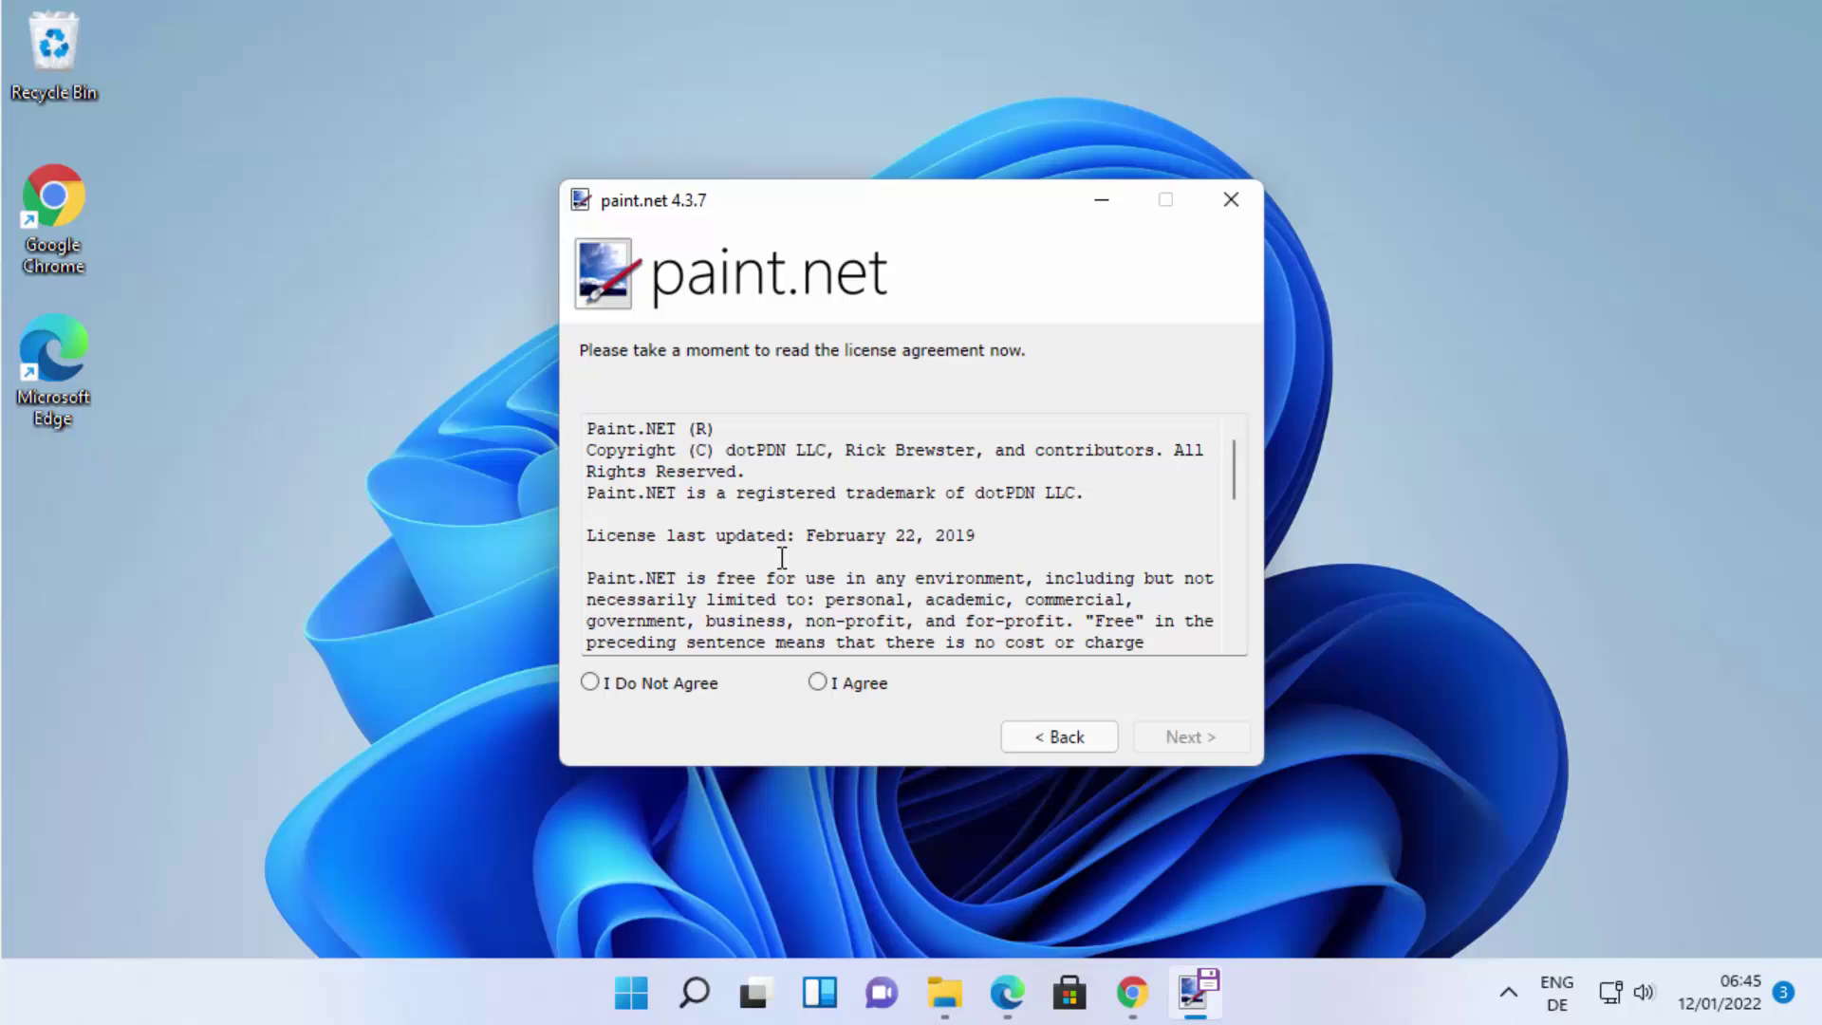
drag(1239, 470, 1239, 596)
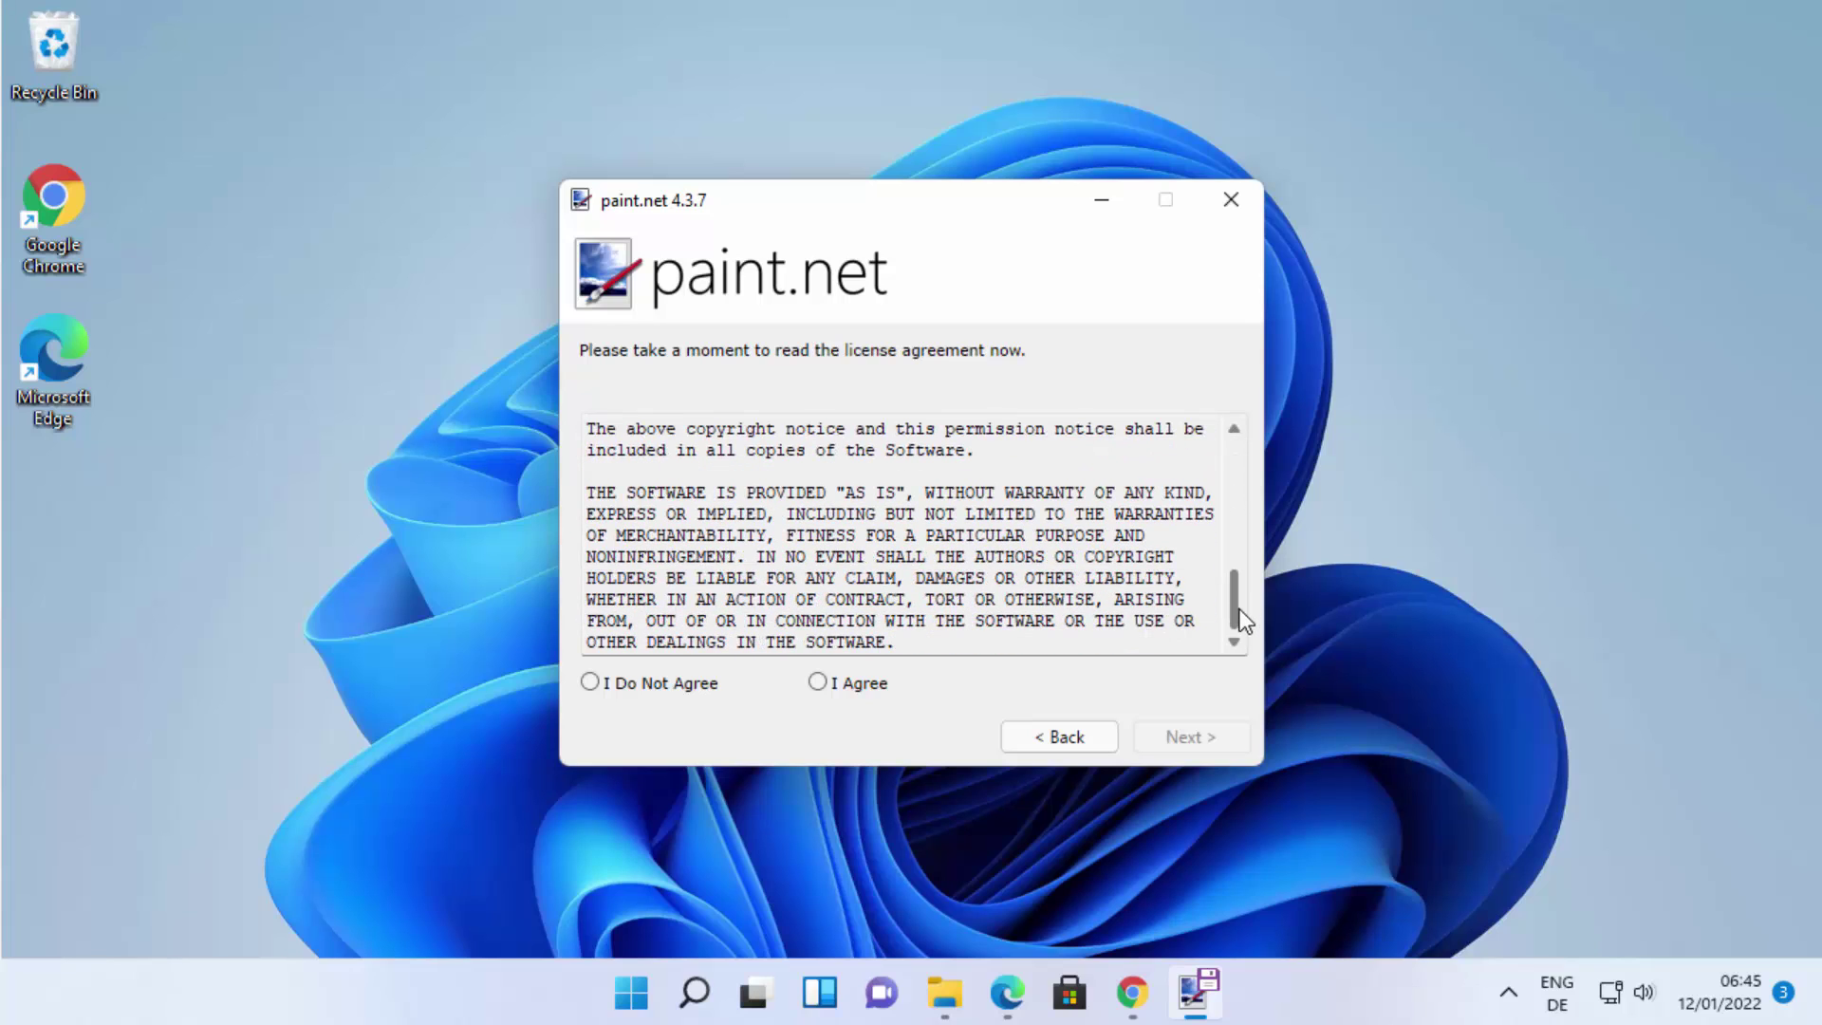
click(818, 682)
click(1188, 742)
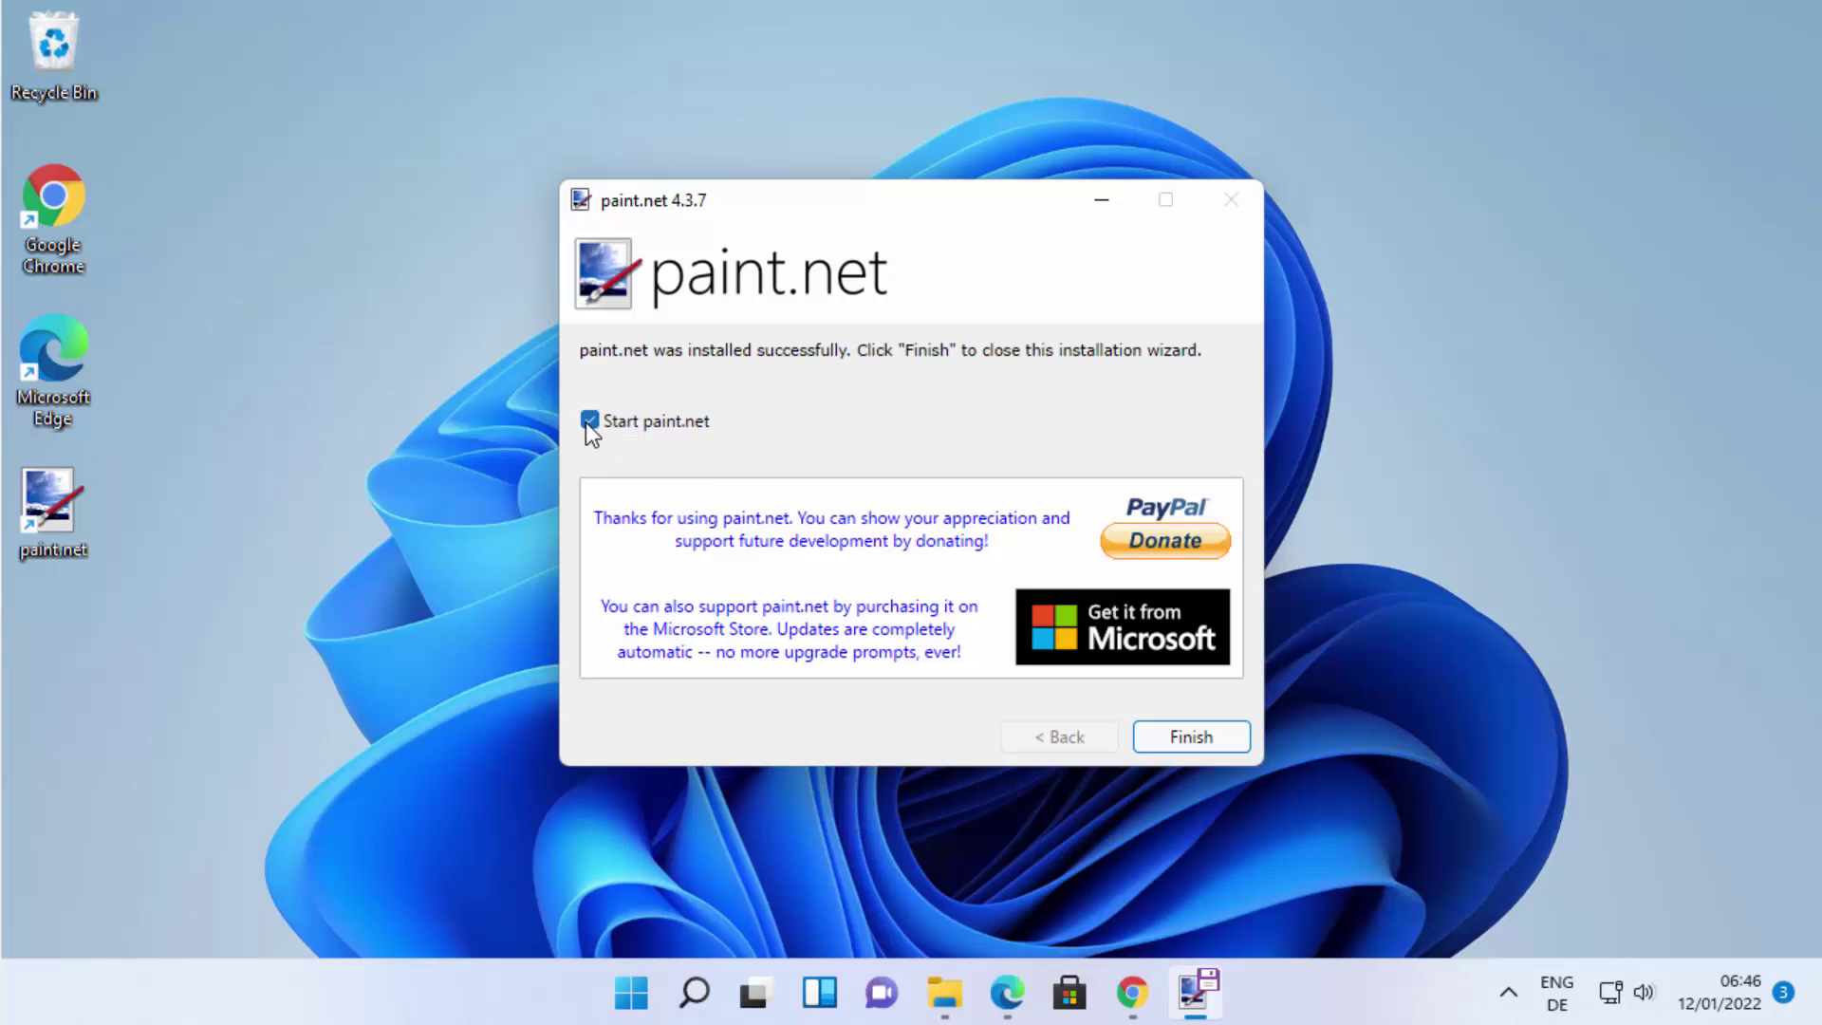
- Finish the installer so paint.net 4.3.7 starts with a blank Untitled image
click(1186, 740)
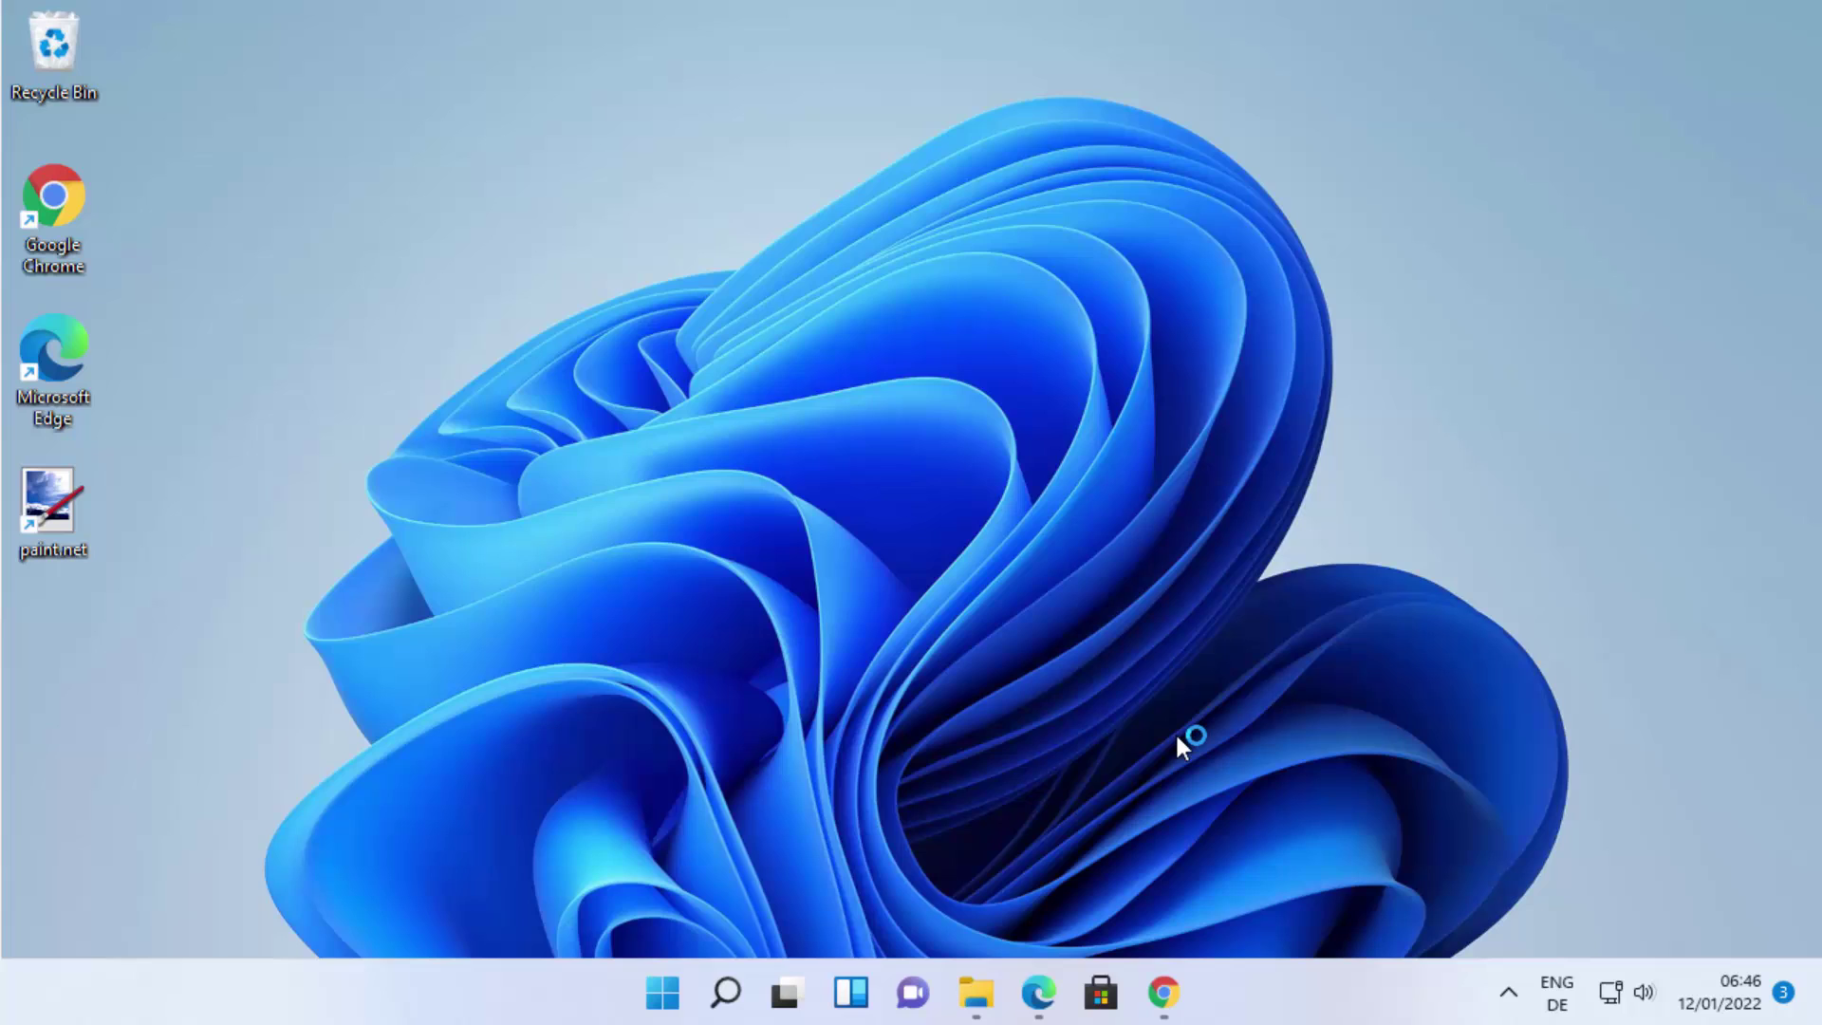